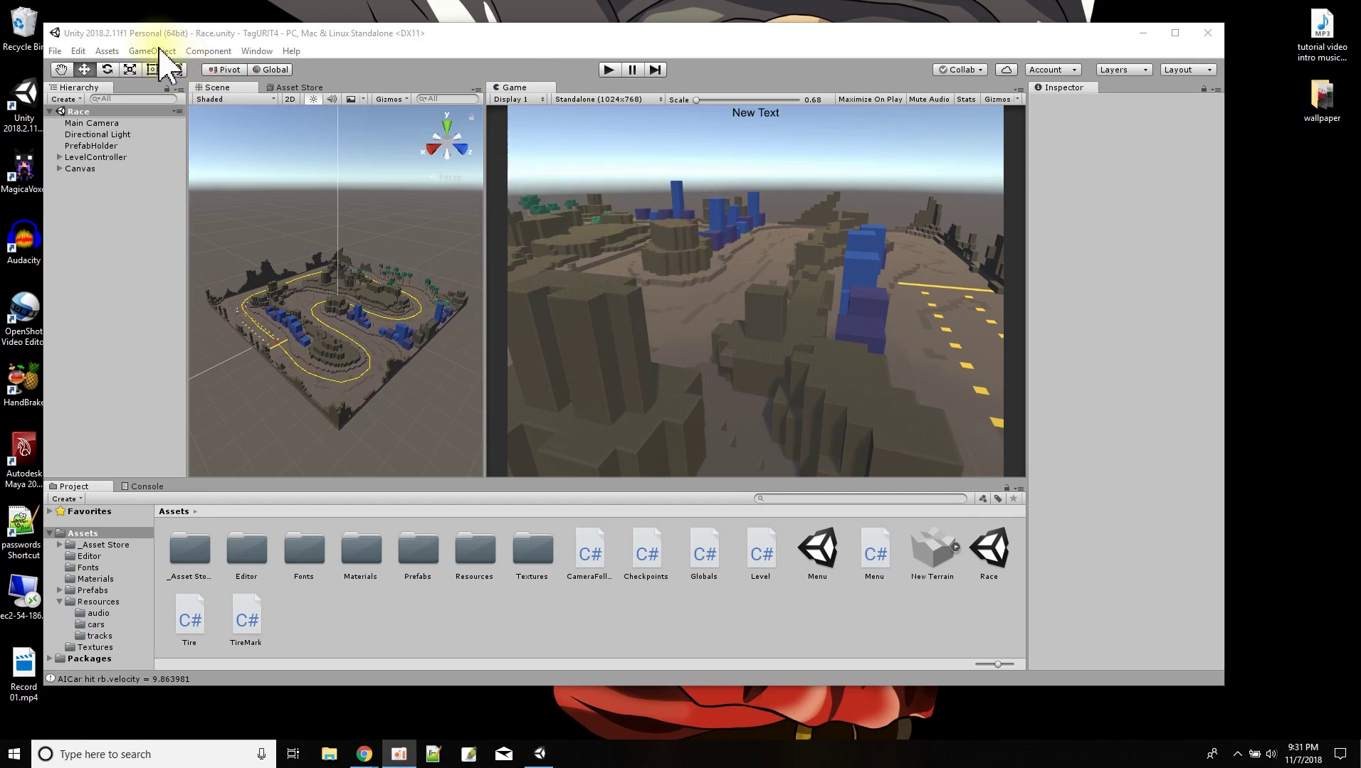
# - Open the Profiler as a floating window, reduce its height and place it clear of the Scene view
pyautogui.click(258, 51)
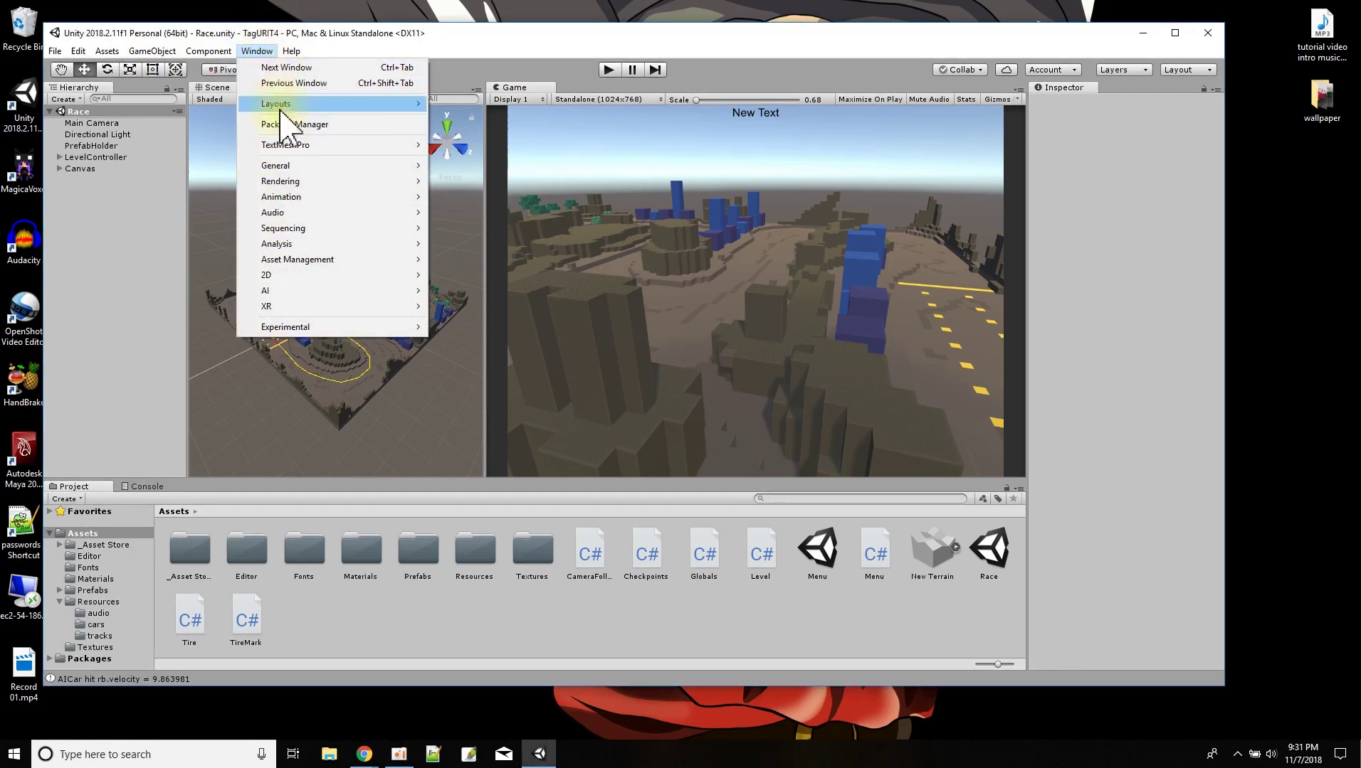
pyautogui.moveTo(349, 245)
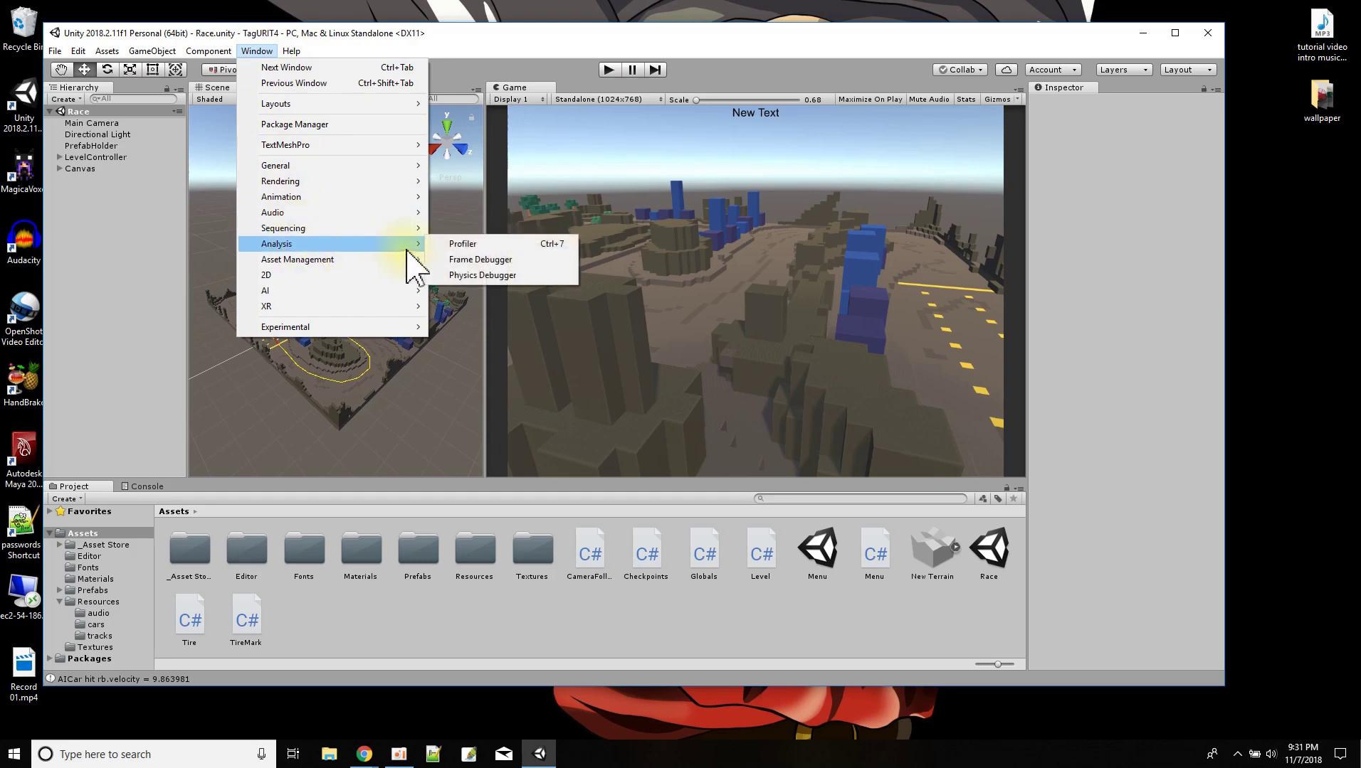
pyautogui.click(462, 247)
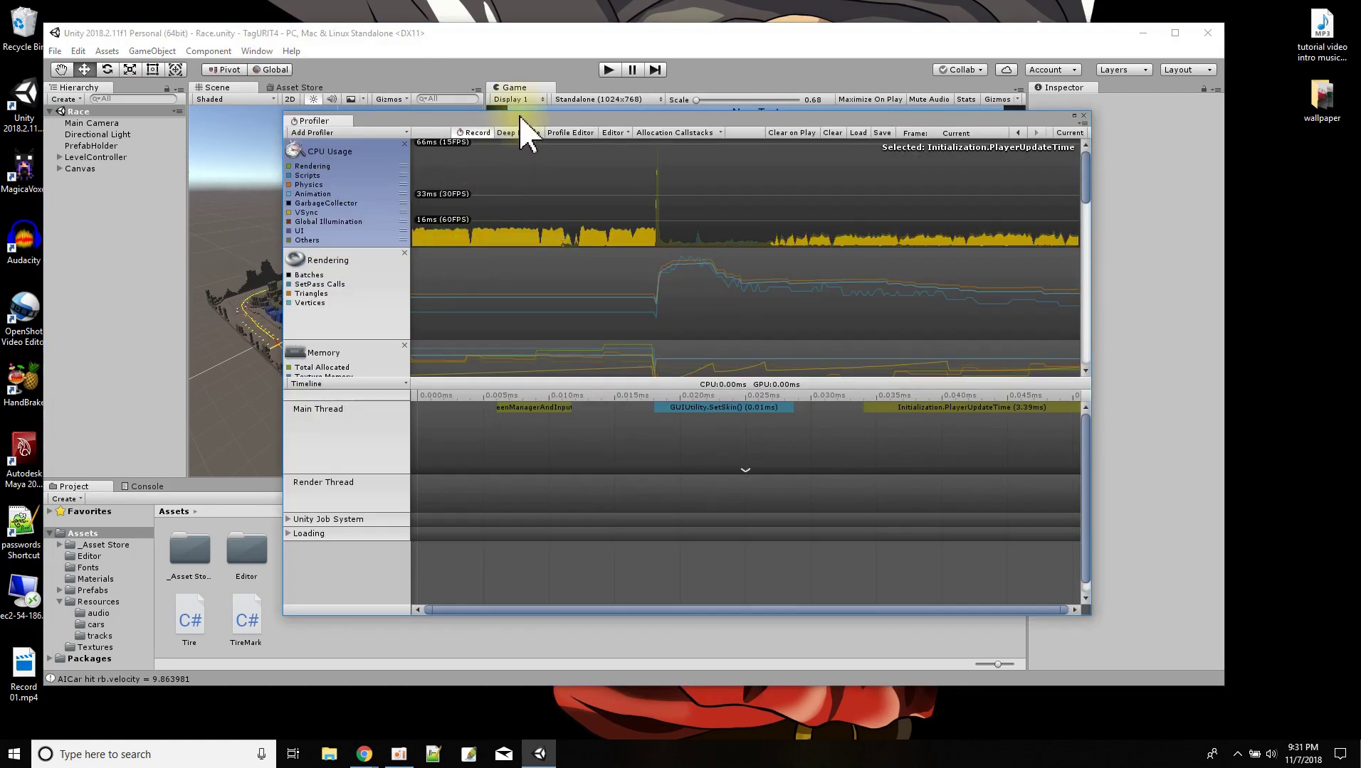
pyautogui.moveTo(524, 122); pyautogui.dragTo(615, 148)
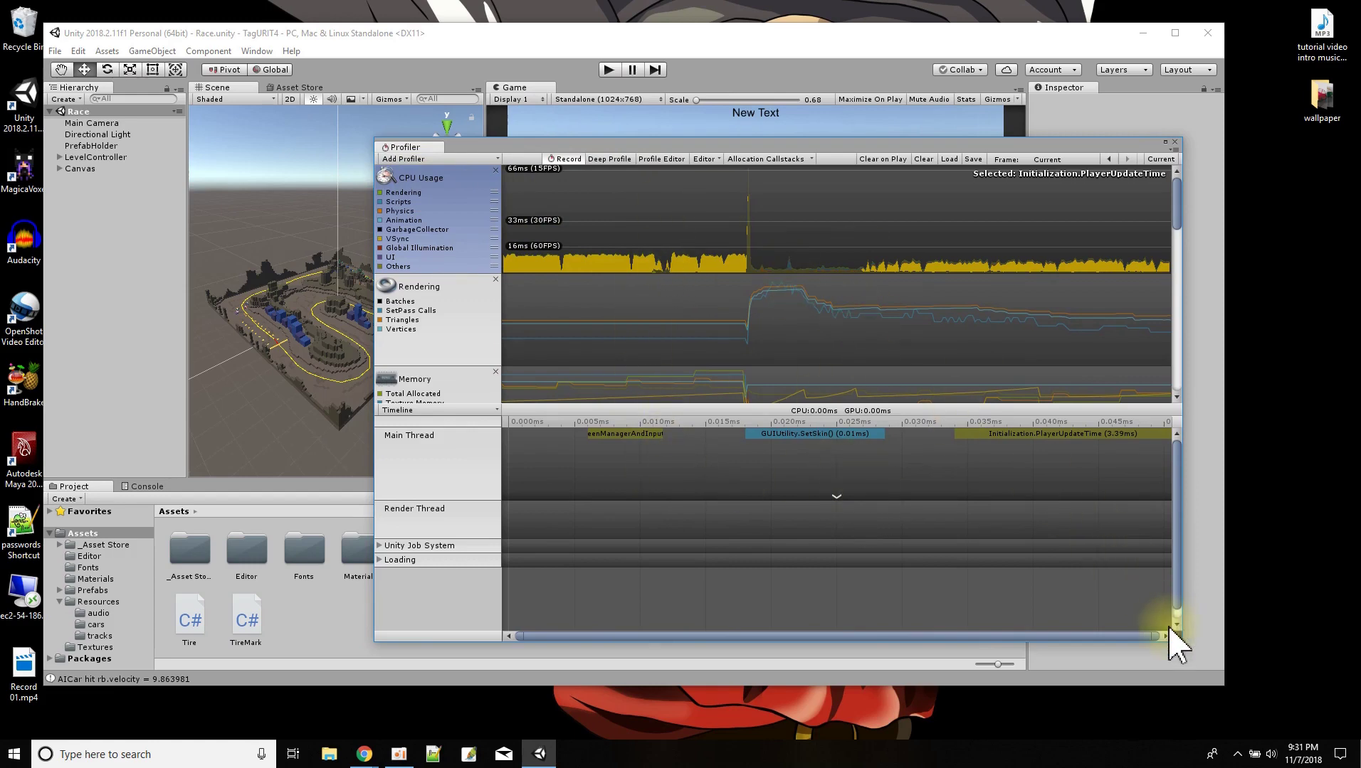
pyautogui.moveTo(1176, 646); pyautogui.dragTo(1166, 569)
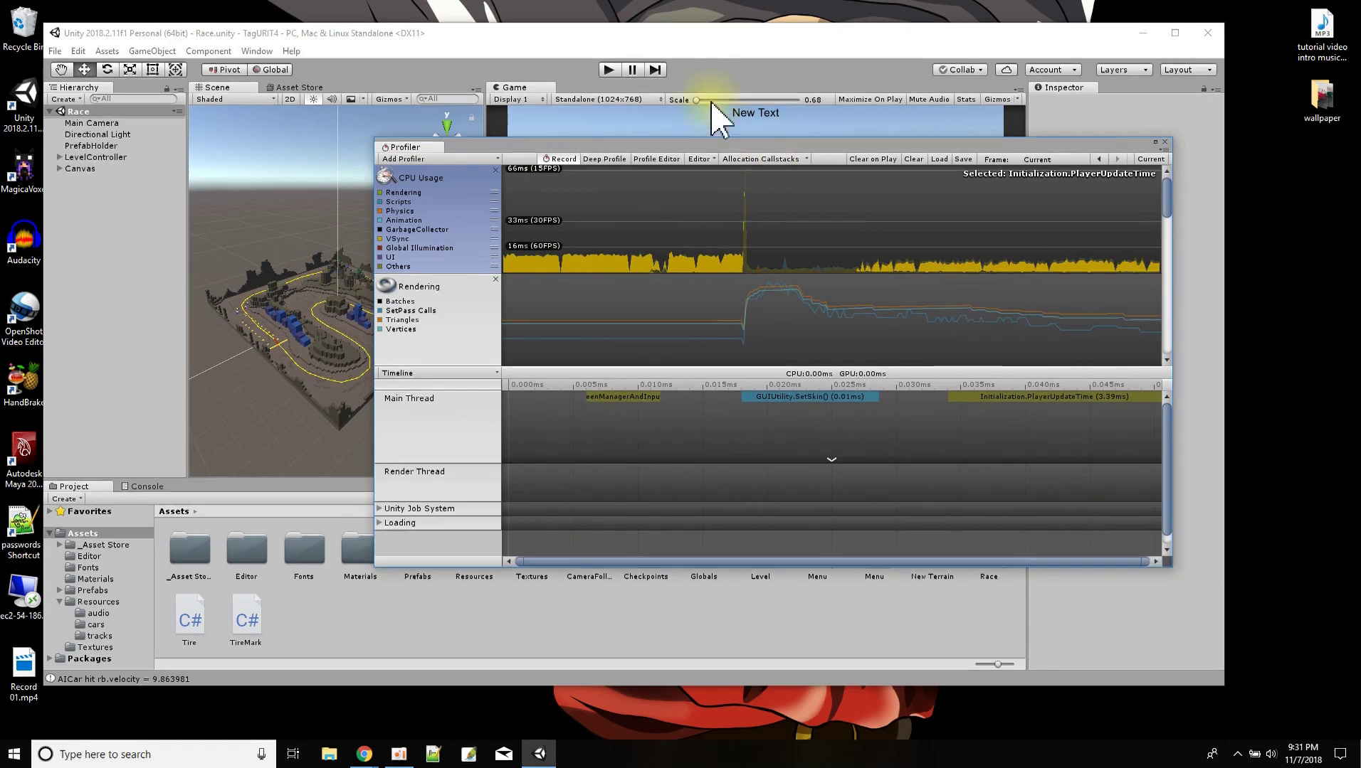
pyautogui.moveTo(729, 146); pyautogui.dragTo(771, 215)
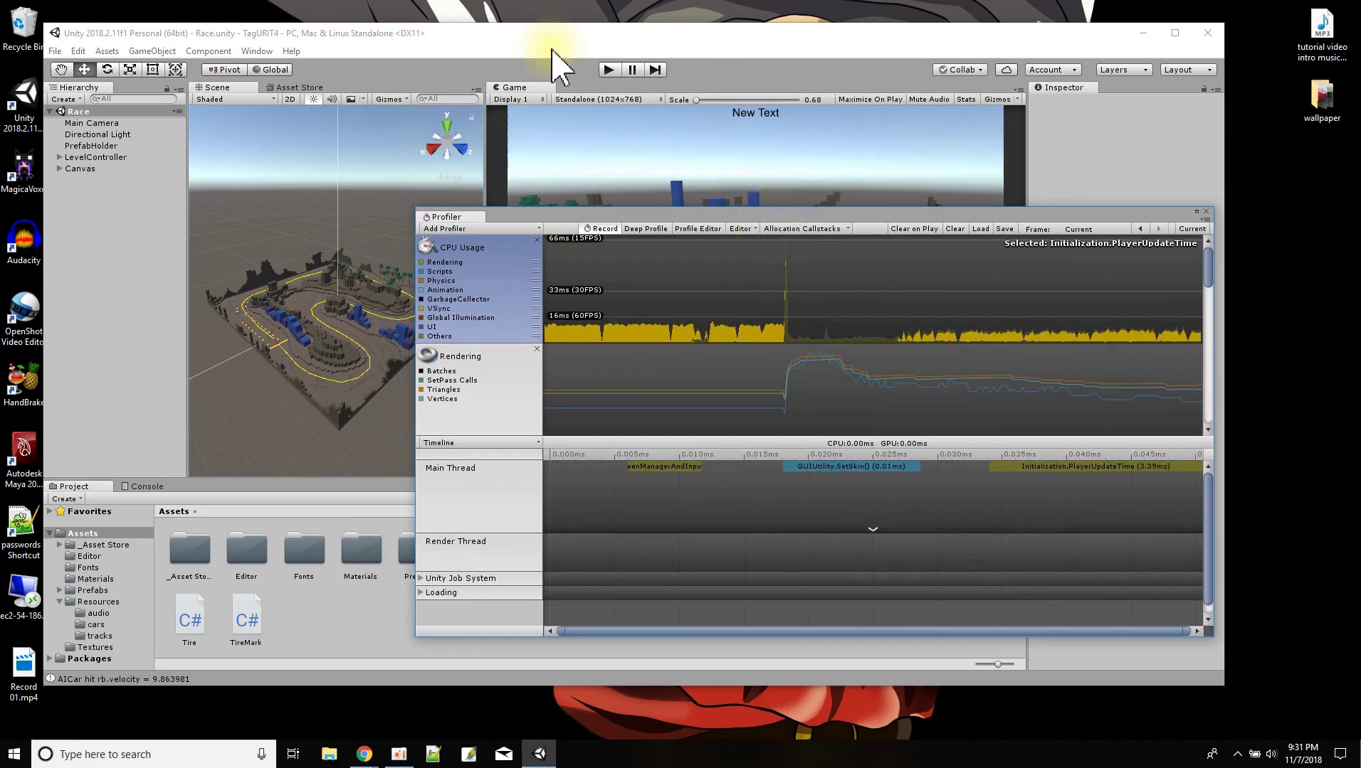
pyautogui.moveTo(789, 221); pyautogui.dragTo(916, 262)
pyautogui.click(605, 38)
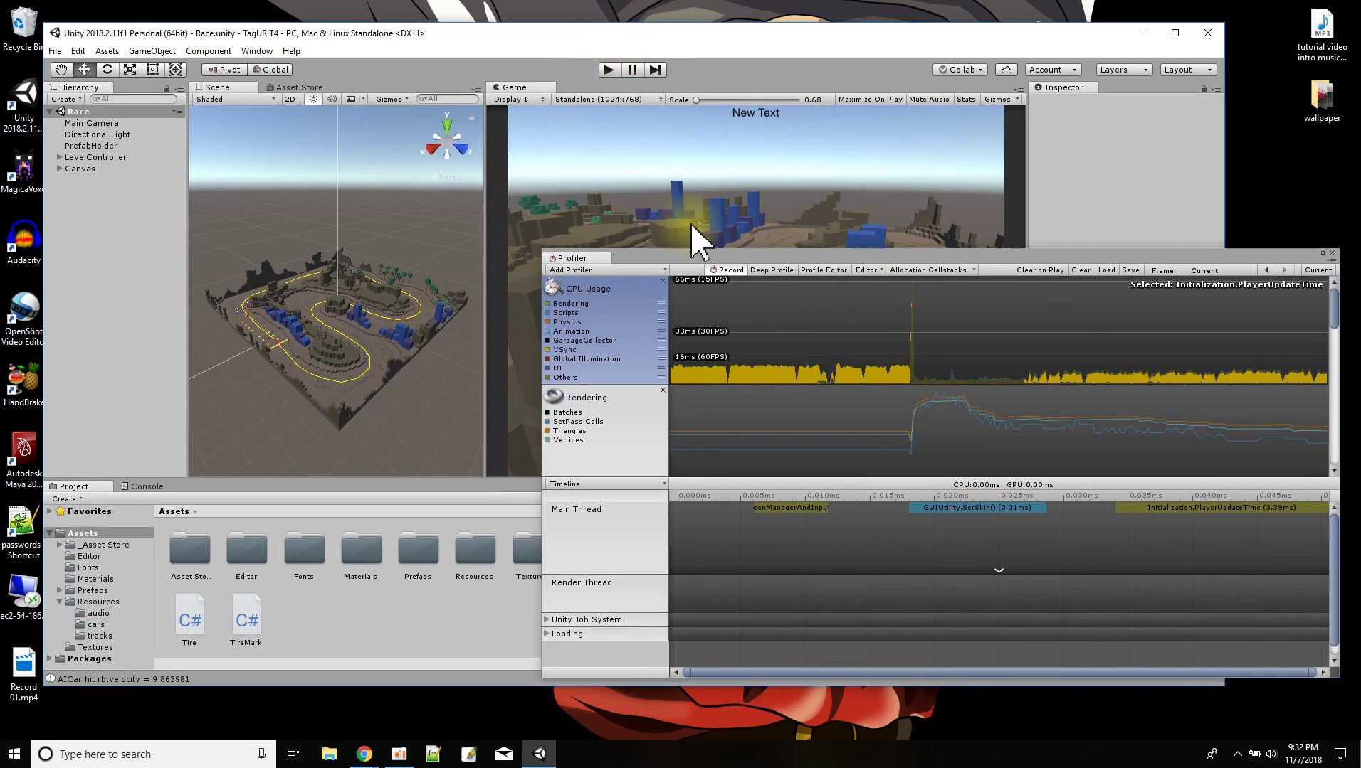
# - Dock the Profiler beside the Scene and Asset Store tabs and widen its pane into the Game view
pyautogui.moveTo(704, 260); pyautogui.dragTo(632, 237)
pyautogui.moveTo(518, 237); pyautogui.dragTo(349, 113)
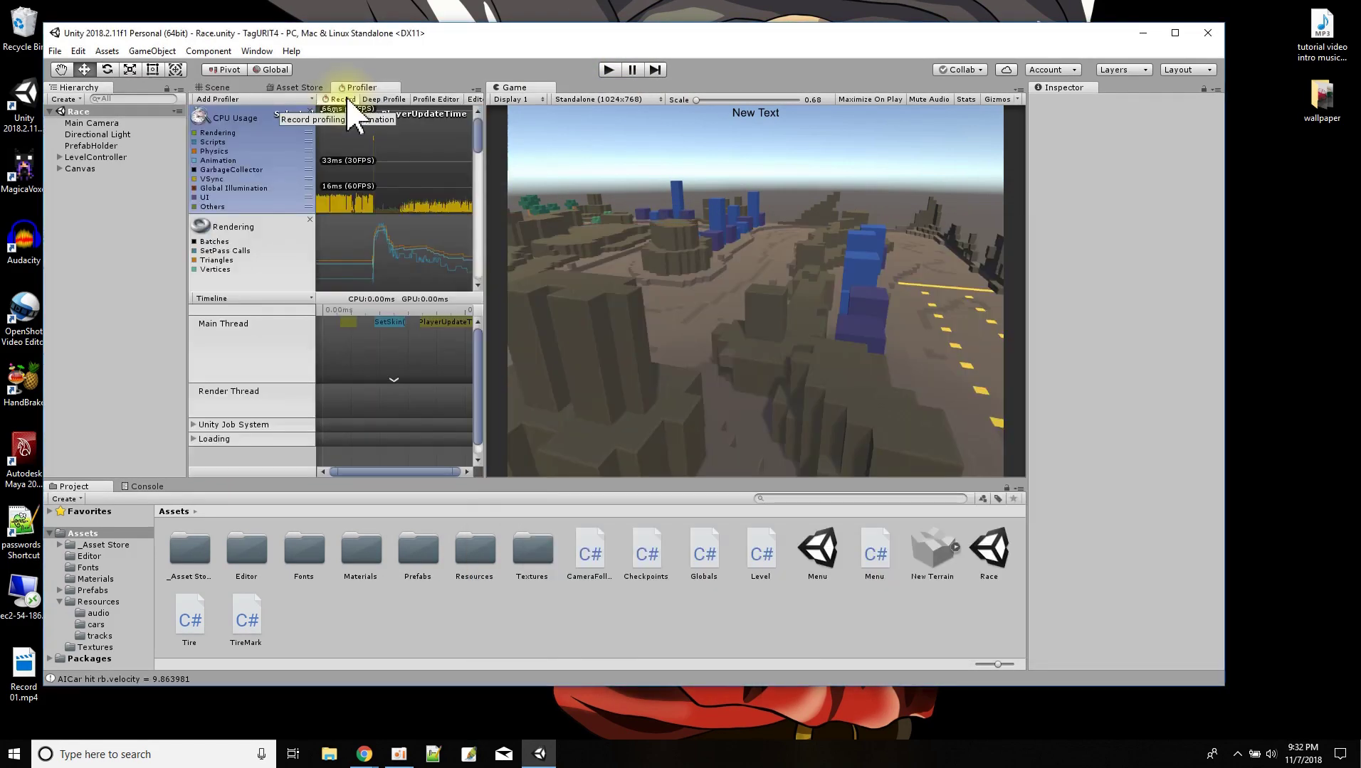
pyautogui.moveTo(484, 169); pyautogui.dragTo(586, 162)
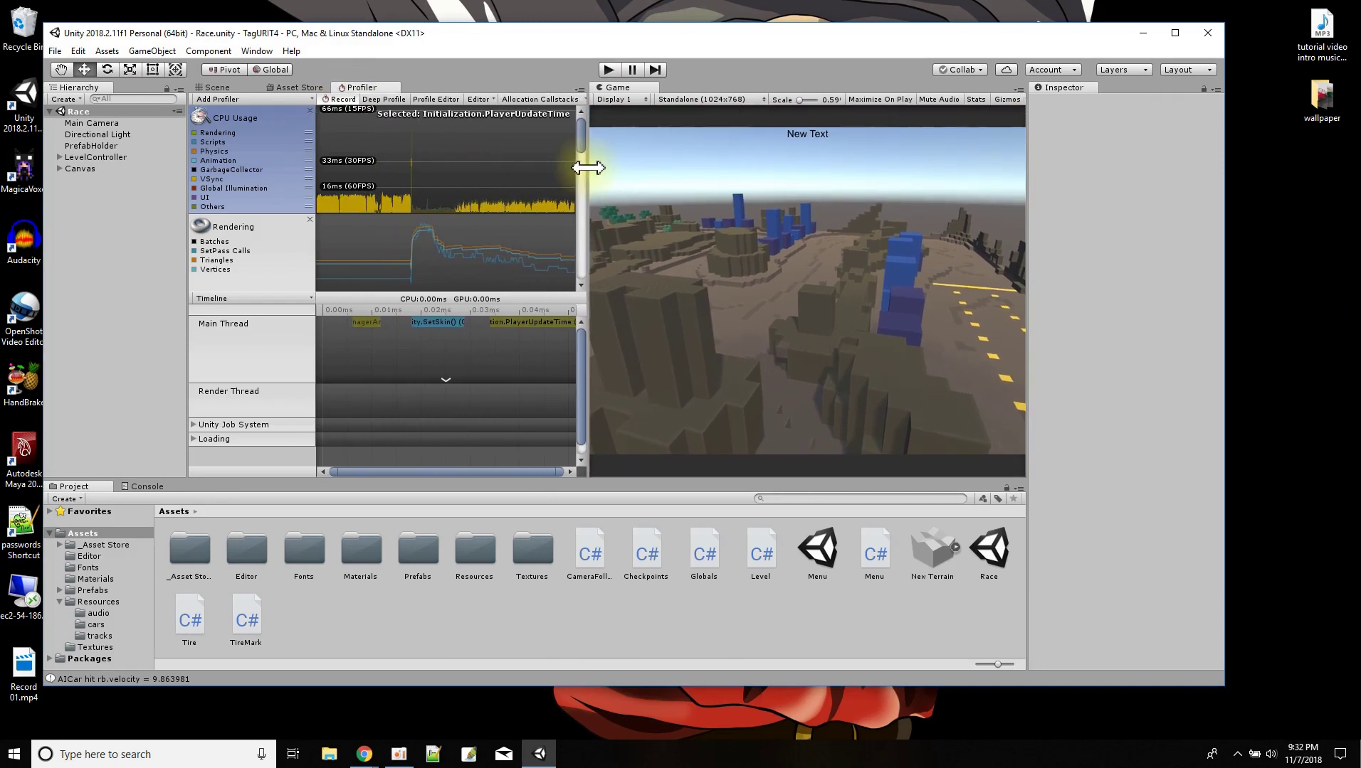
# - Run the Race scene while the Profiler records, and stop play mode
pyautogui.click(608, 69)
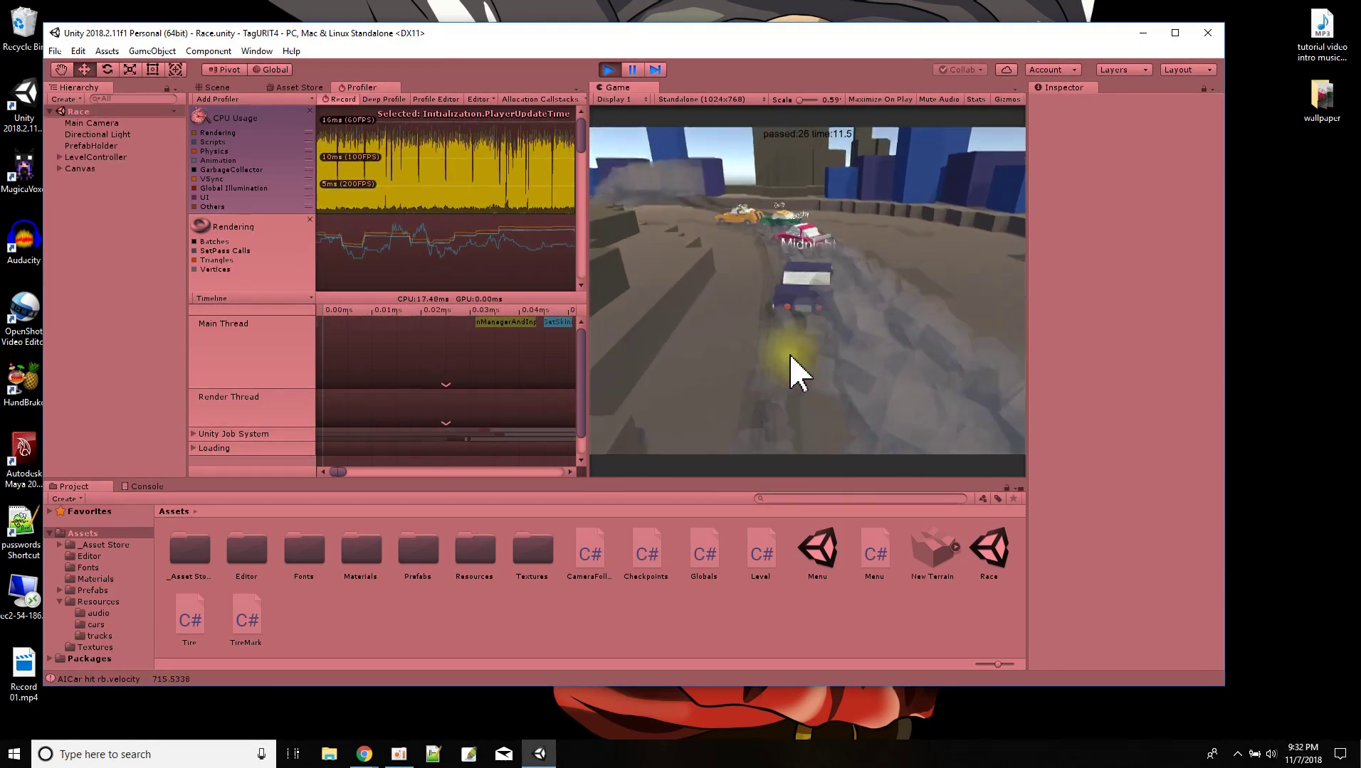
pyautogui.click(607, 69)
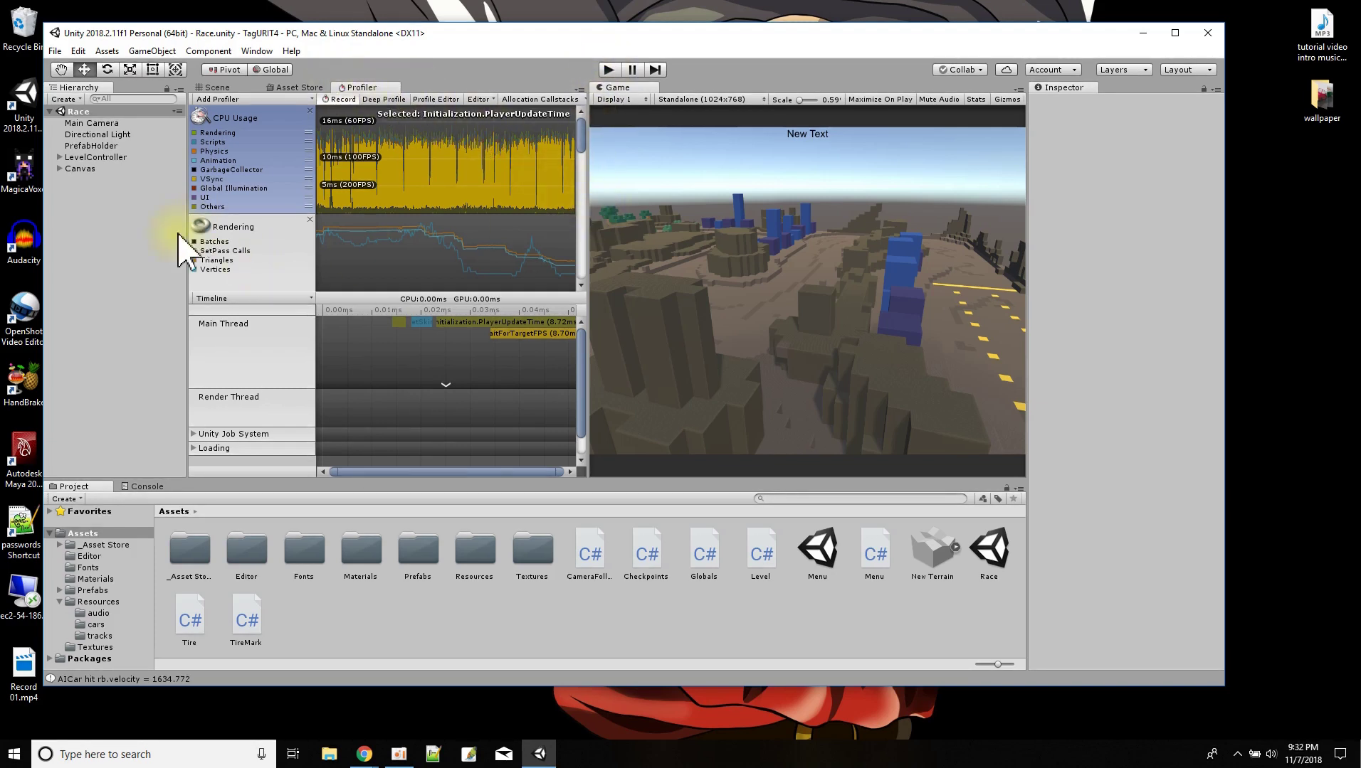
# - Undock the Profiler into a floating window over the Scene view and enlarge it to widen the graphs
pyautogui.click(375, 84)
pyautogui.moveTo(446, 118); pyautogui.dragTo(819, 427)
pyautogui.moveTo(915, 504); pyautogui.dragTo(419, 304)
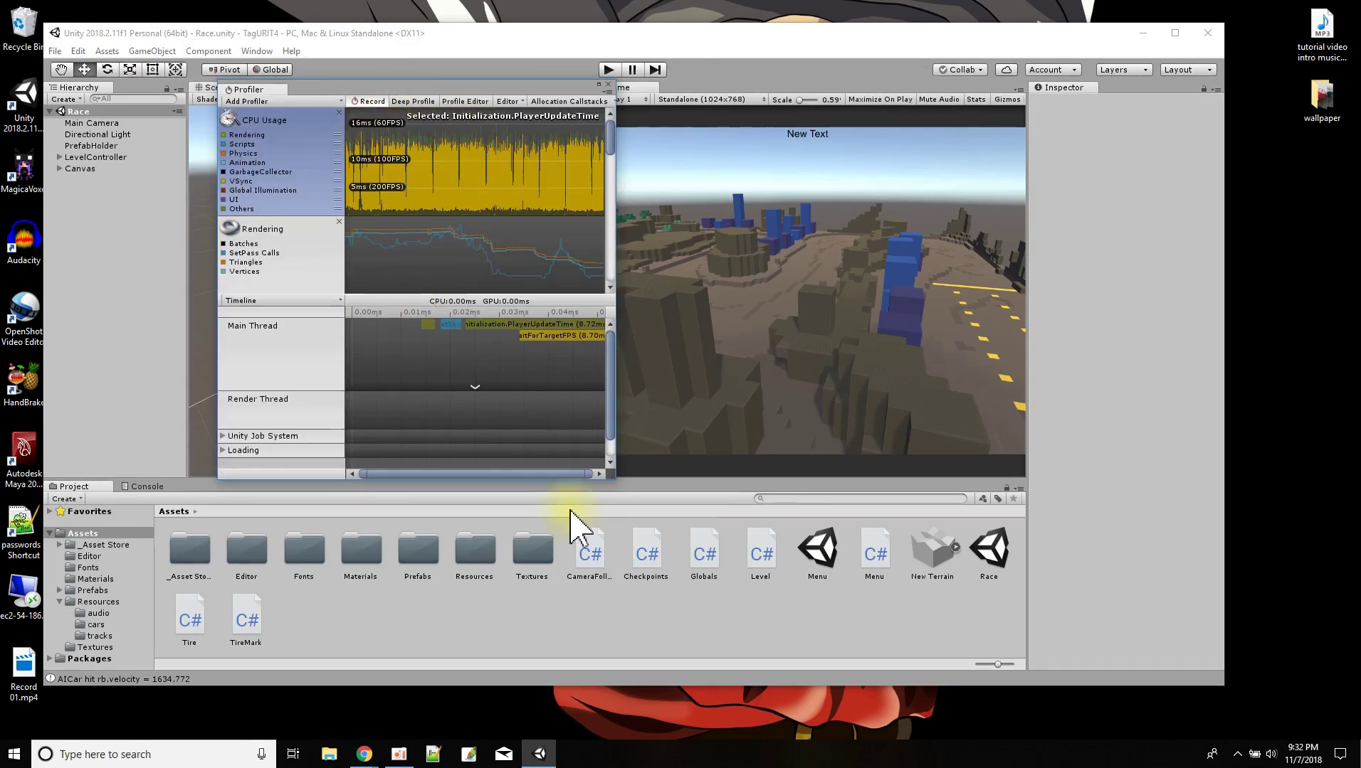
pyautogui.moveTo(614, 480); pyautogui.dragTo(984, 504)
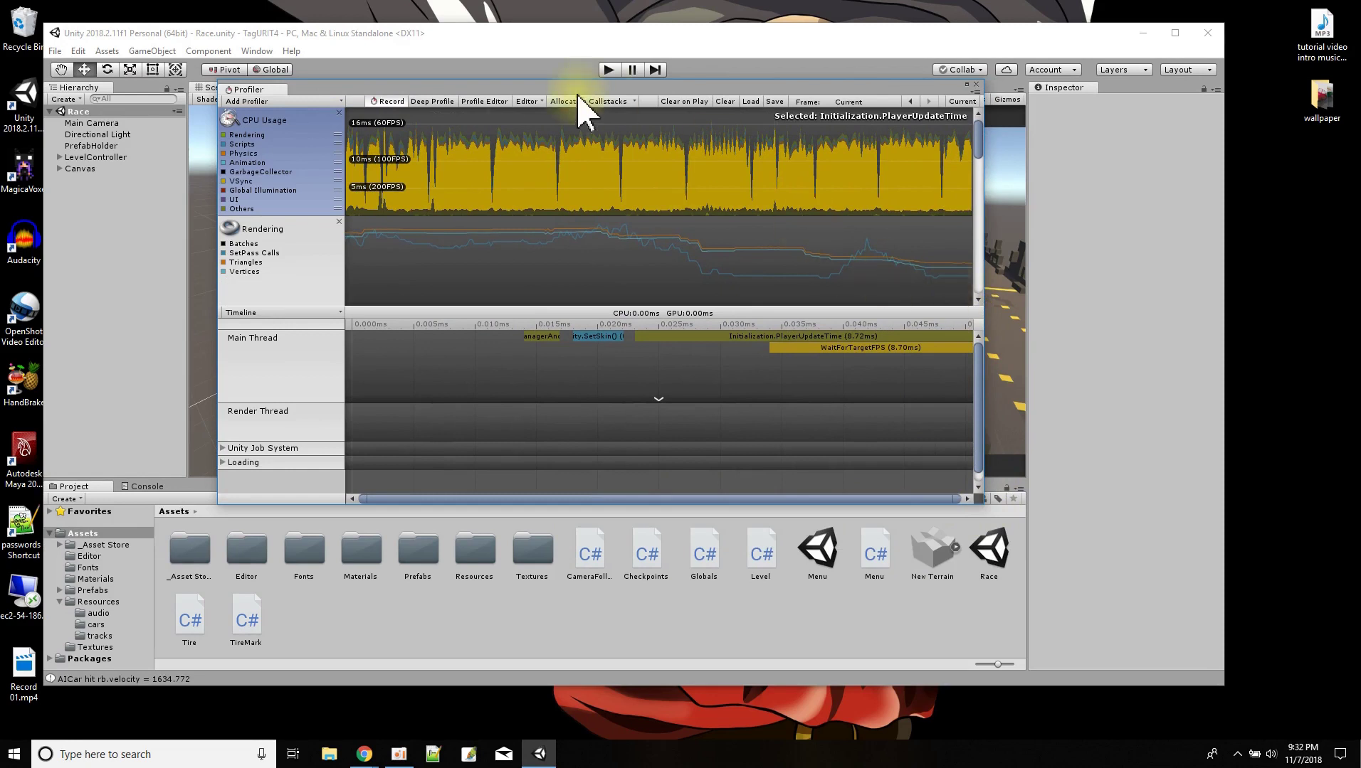
# - Inspect a frame in the CPU Usage graph, comparing it with VSync hidden and shown, and examine its main-thread timeline
pyautogui.click(518, 188)
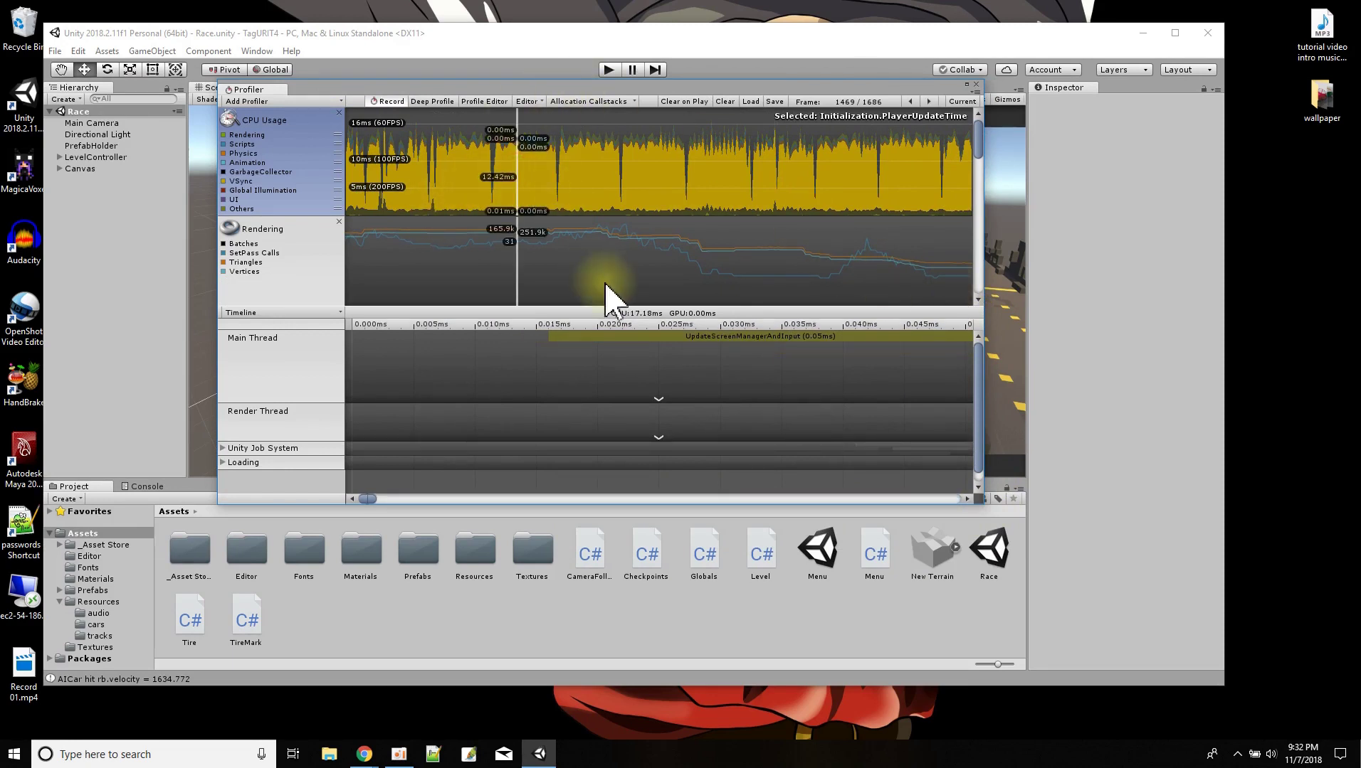
pyautogui.click(224, 182)
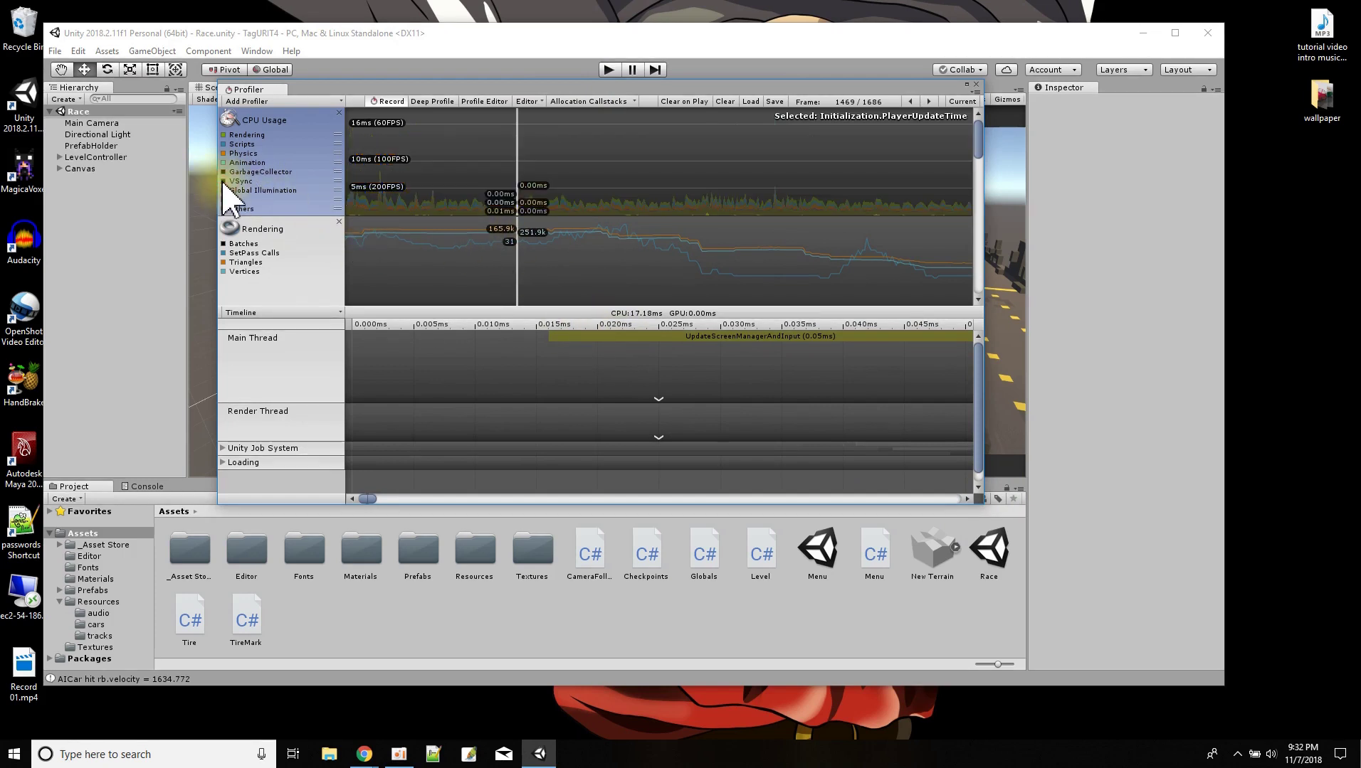
pyautogui.click(224, 182)
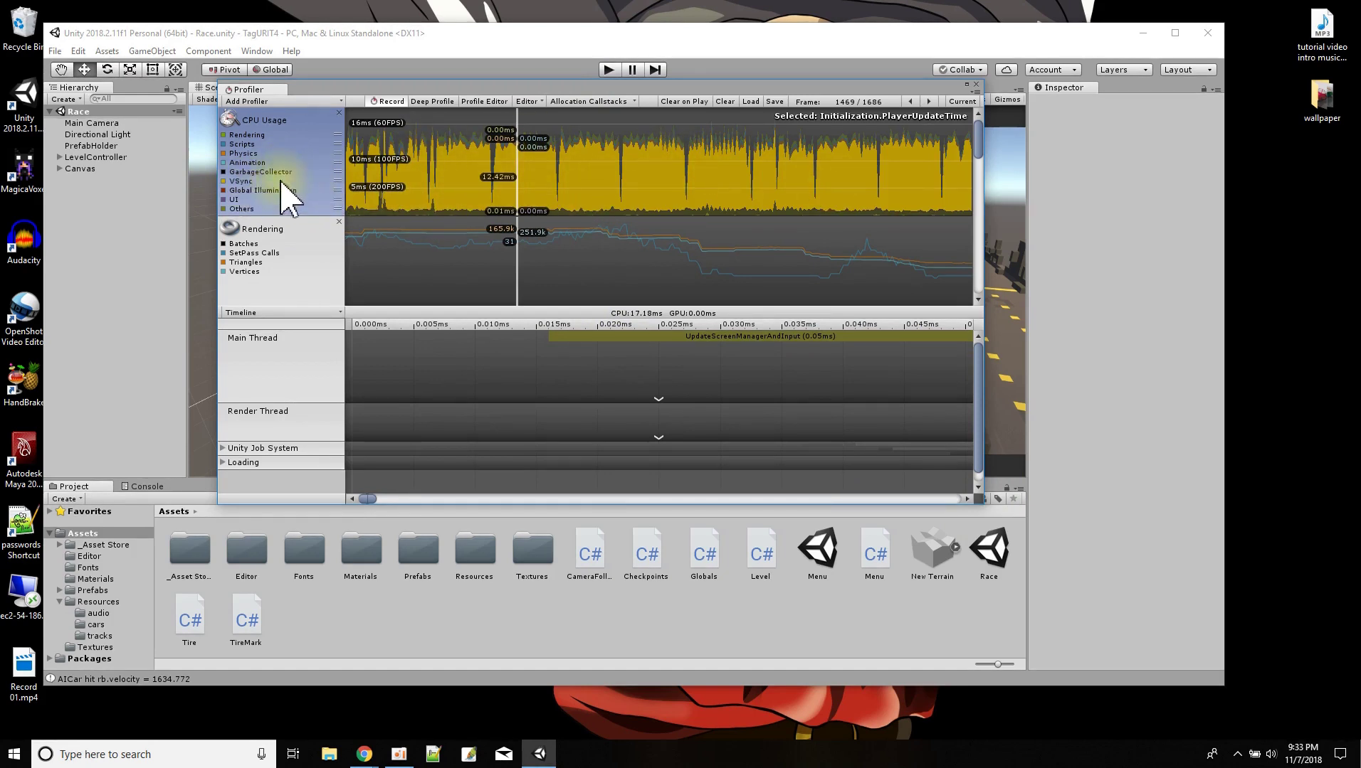
pyautogui.click(240, 181)
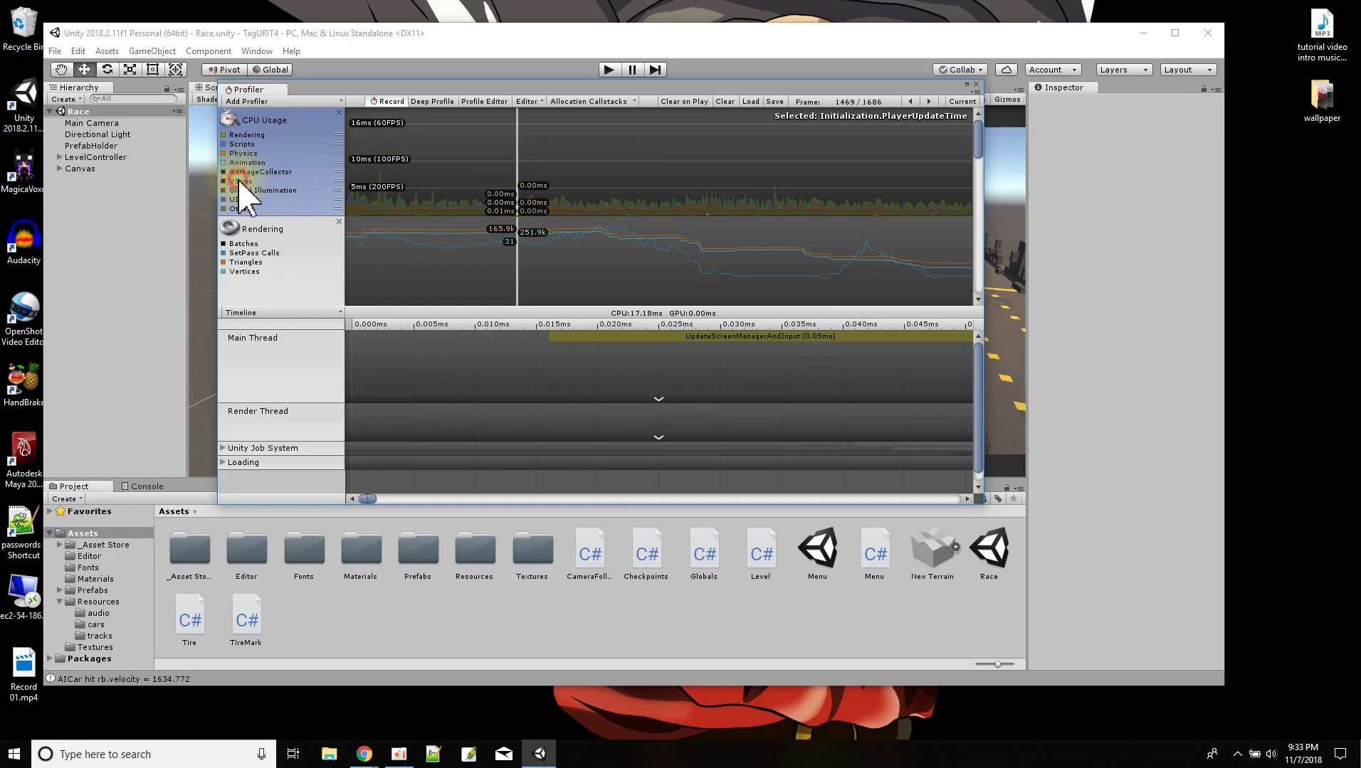
pyautogui.click(239, 182)
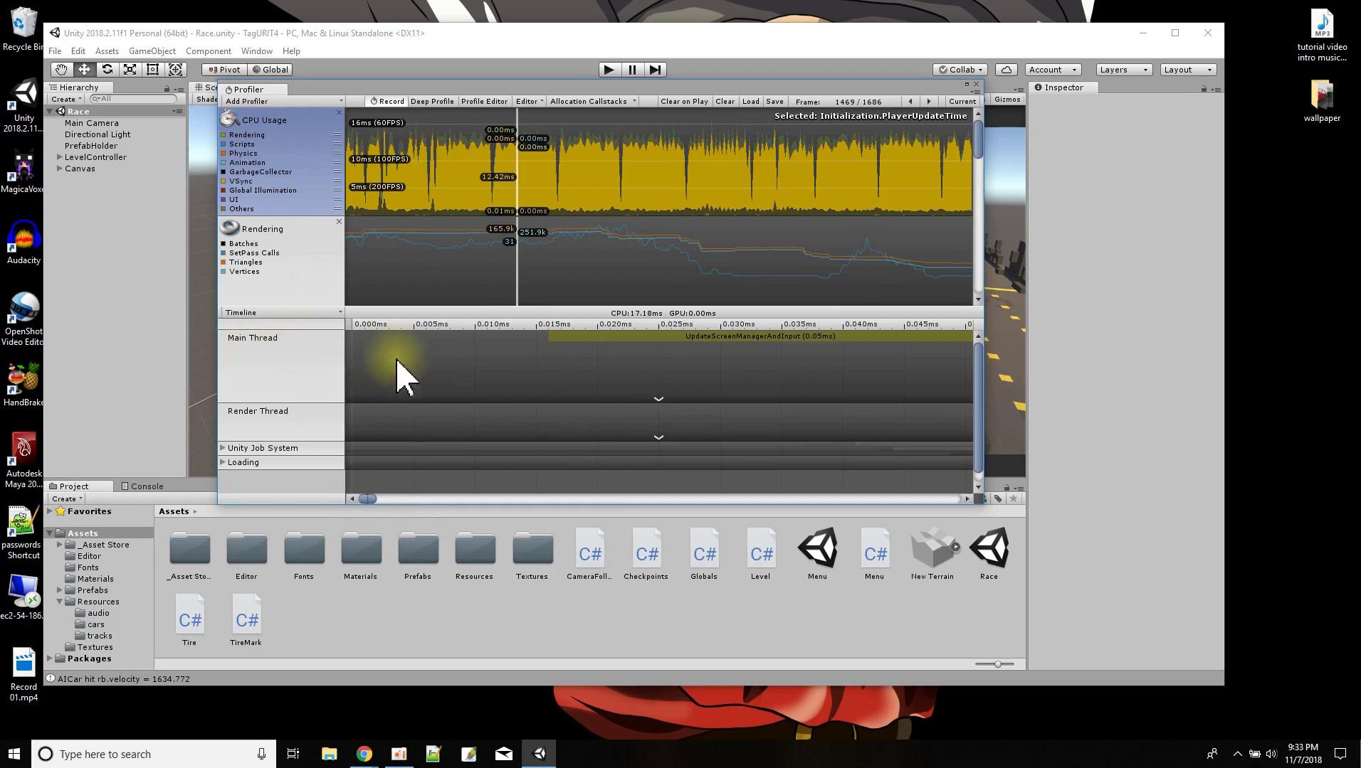
pyautogui.moveTo(370, 498); pyautogui.dragTo(394, 499)
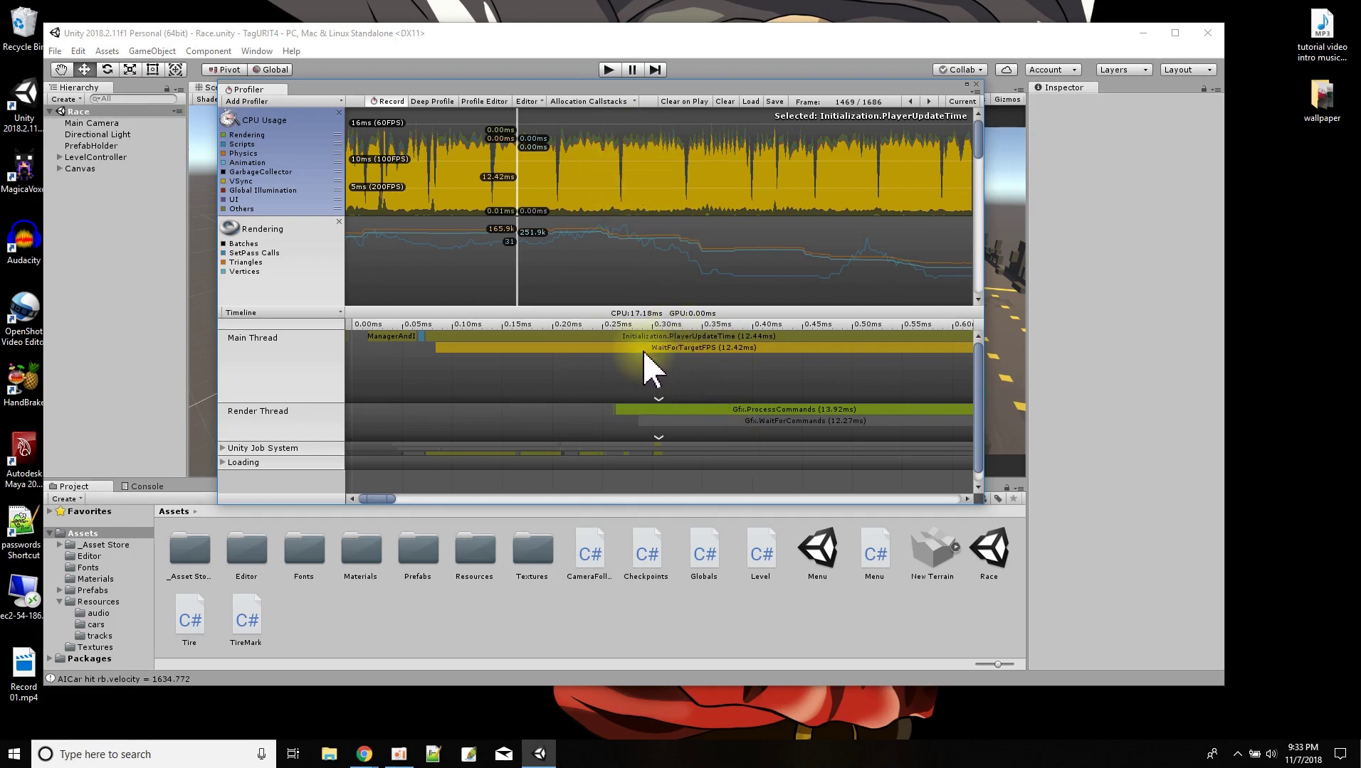
# - Move the Profiler window away from the Scene view and shift the main editor window slightly higher on the desktop
pyautogui.click(306, 88)
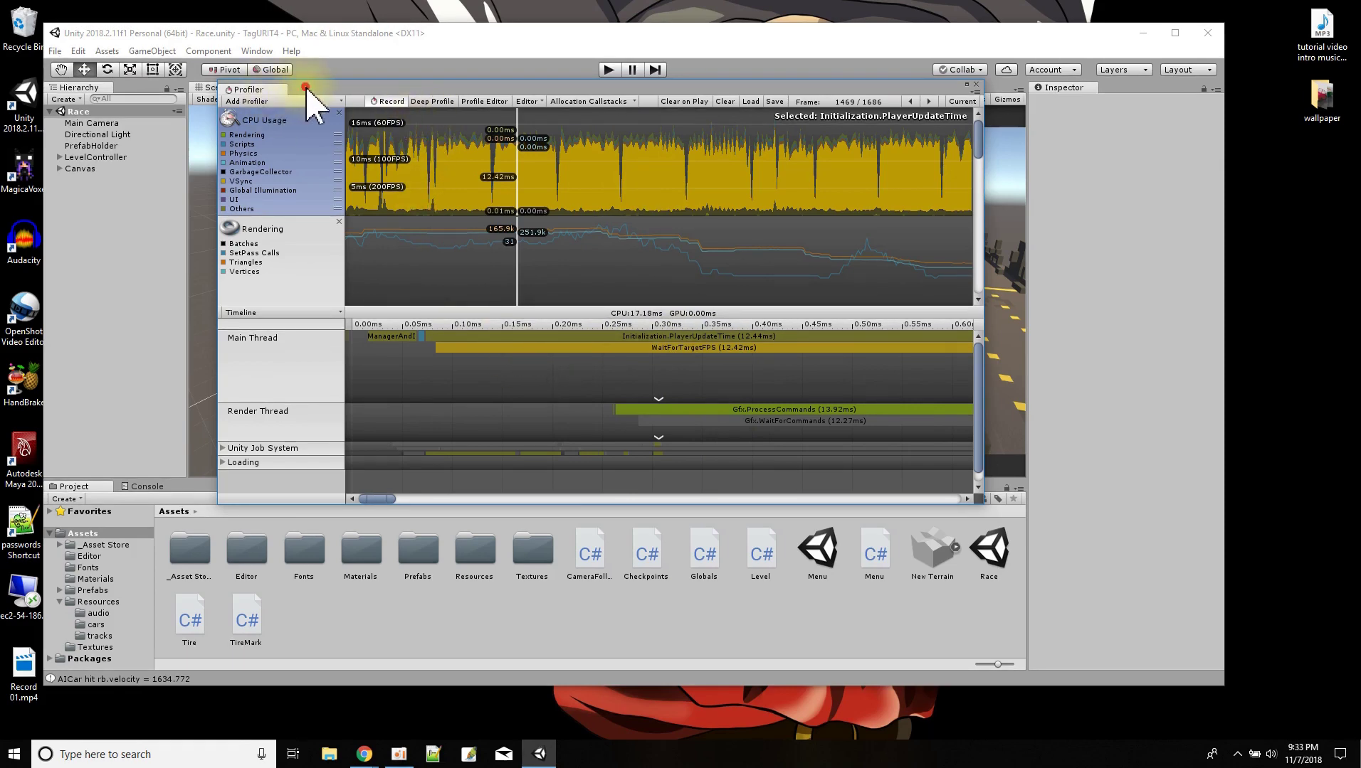
pyautogui.moveTo(306, 89); pyautogui.dragTo(645, 328)
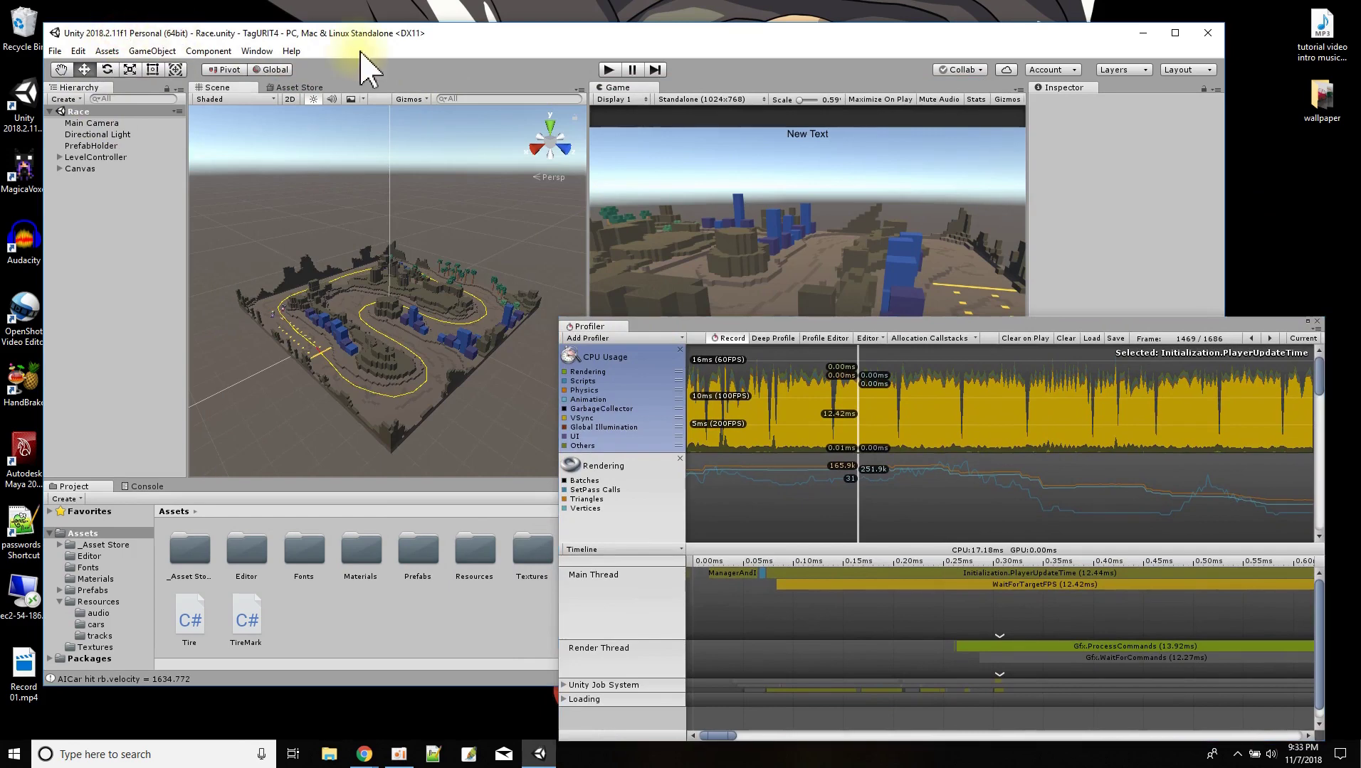
pyautogui.moveTo(419, 32)
pyautogui.mouseDown()
pyautogui.moveTo(454, 36)
pyautogui.moveTo(407, 10)
pyautogui.mouseUp()
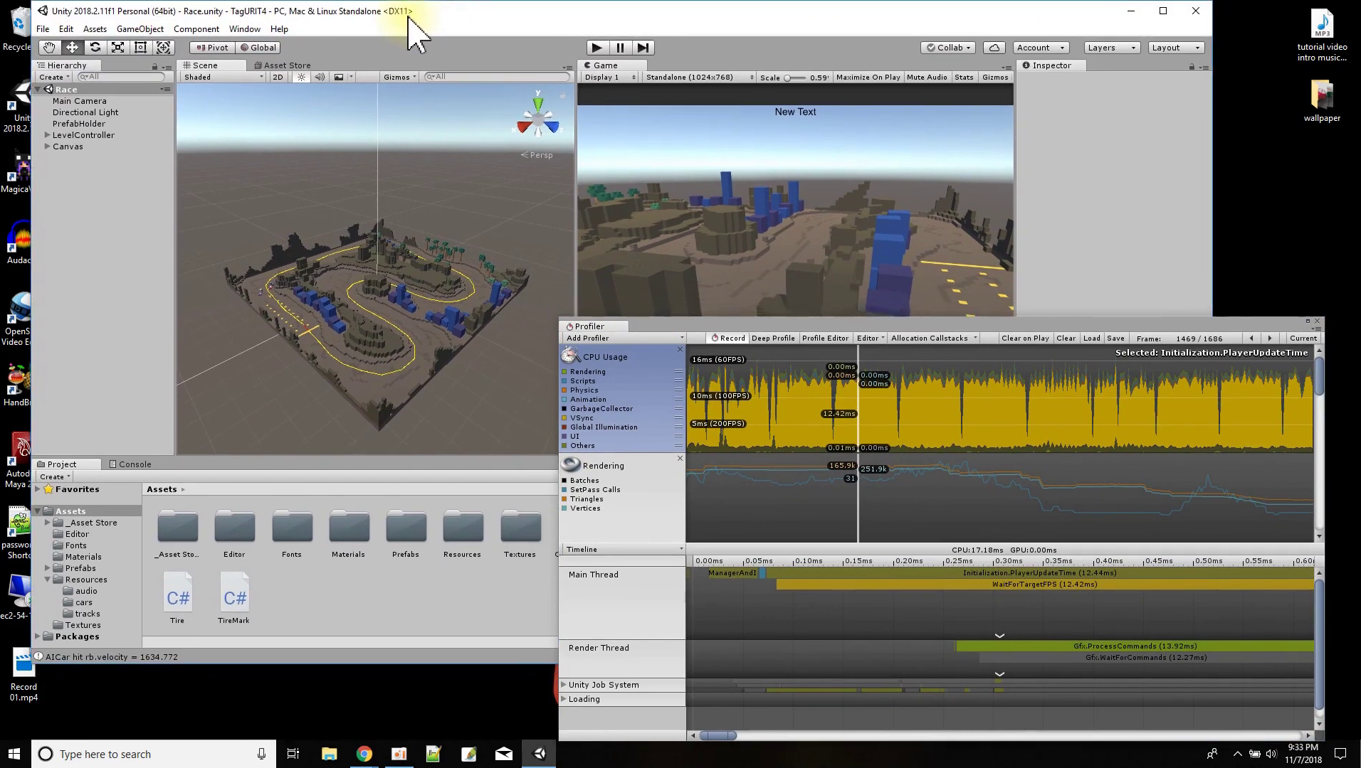
# - In the project's Quality settings, set V Sync Count to Don't Sync for the Very High level, keeping the Profiler off the Inspector
pyautogui.click(66, 29)
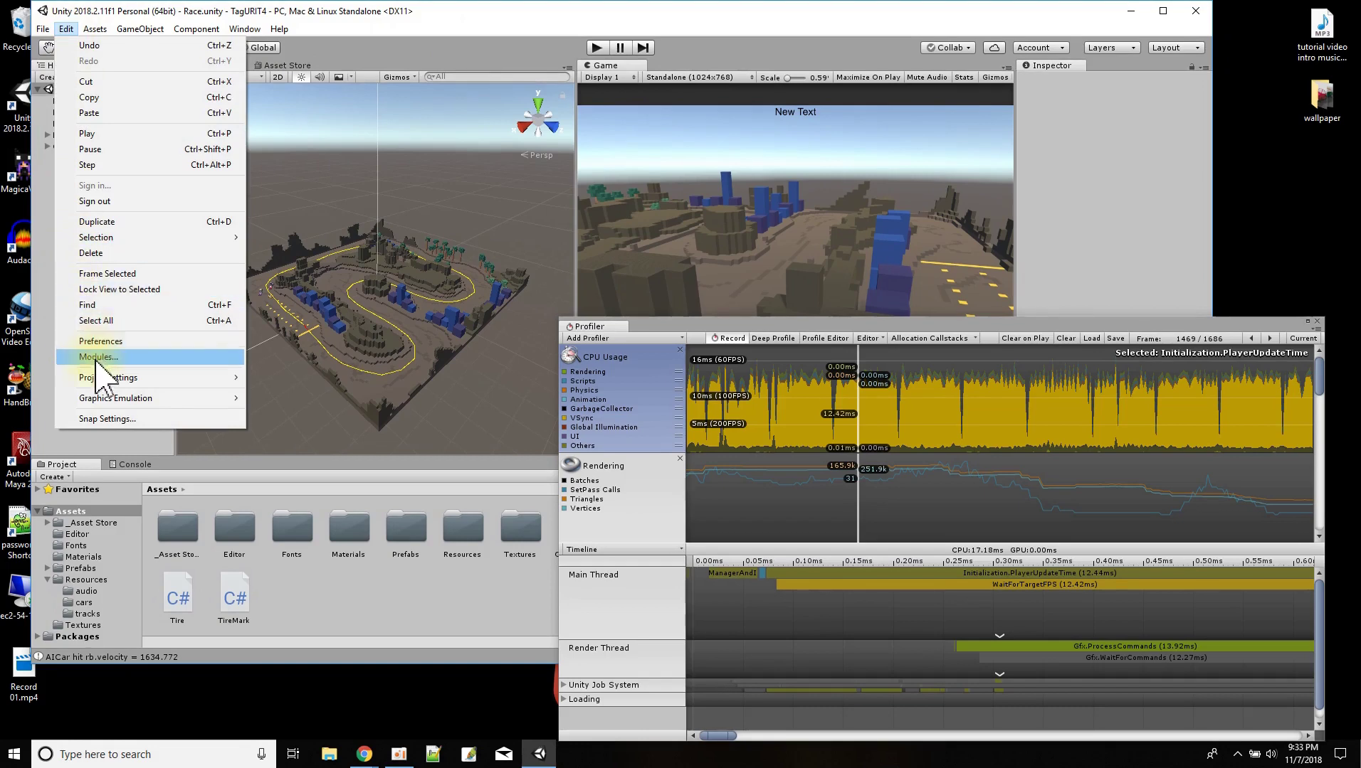
pyautogui.moveTo(107, 379)
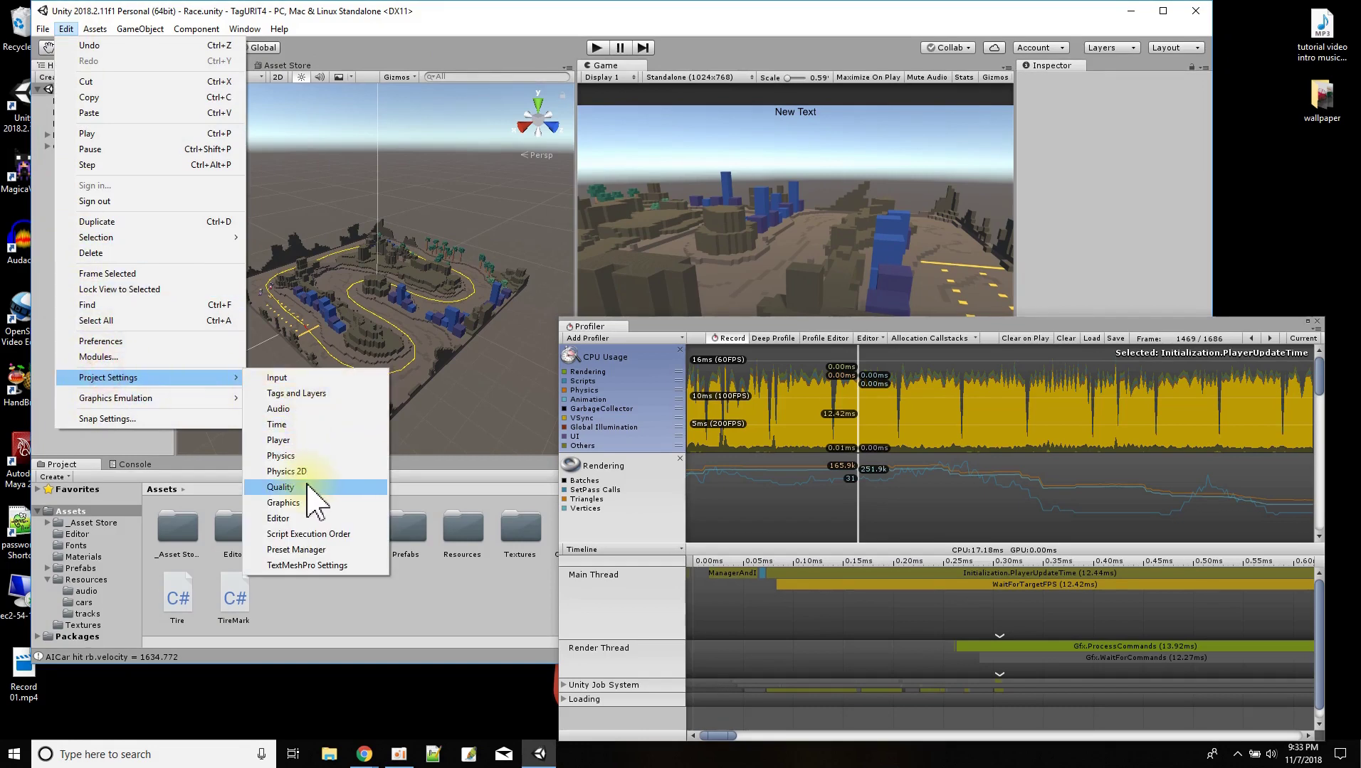
pyautogui.click(308, 488)
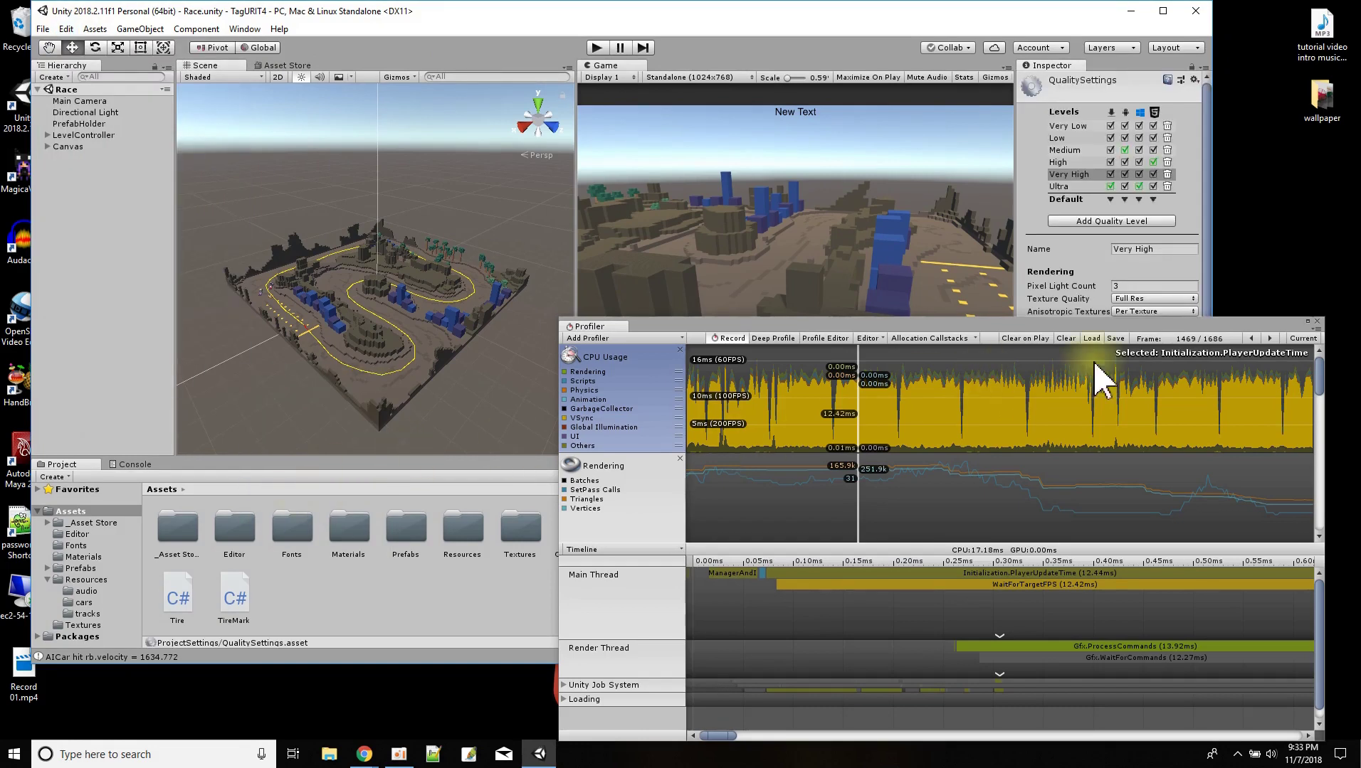
pyautogui.moveTo(693, 326); pyautogui.dragTo(343, 297)
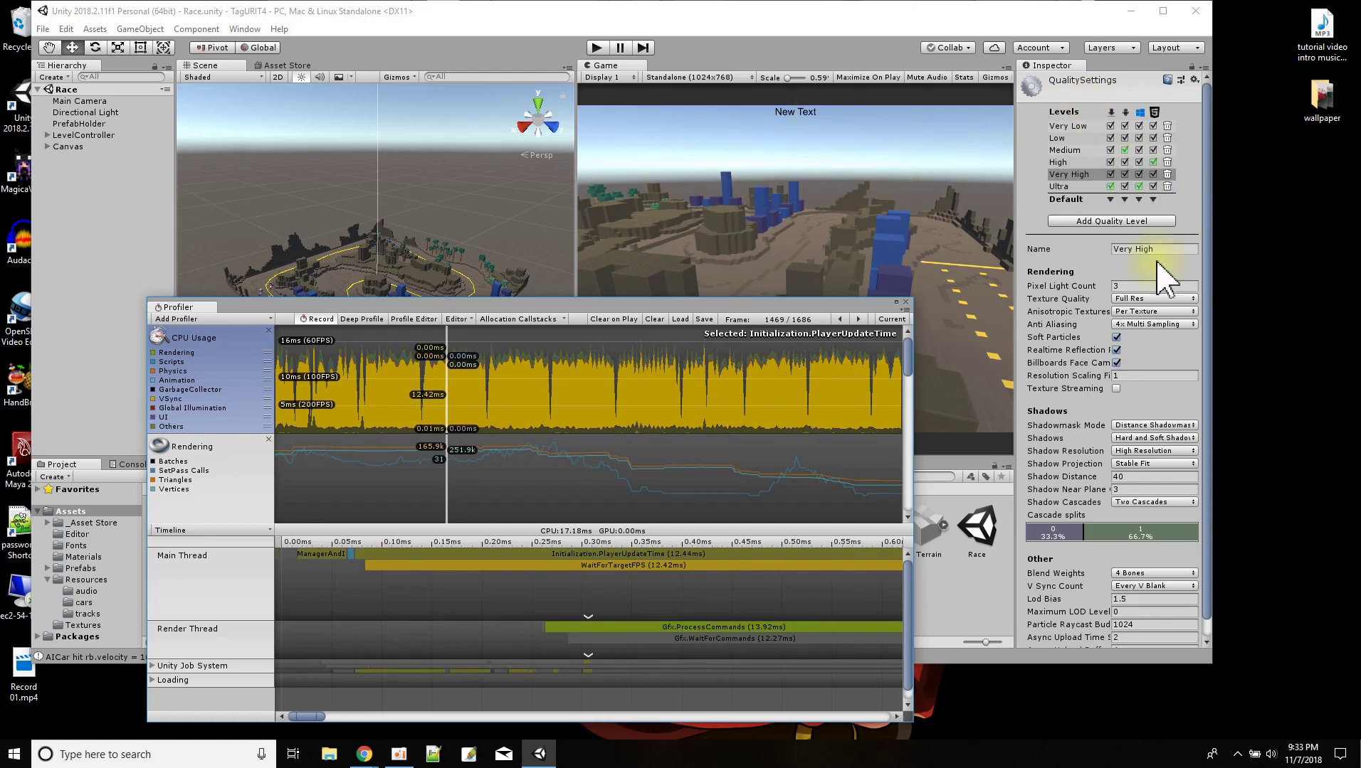
pyautogui.scroll(-1, 1092, 342)
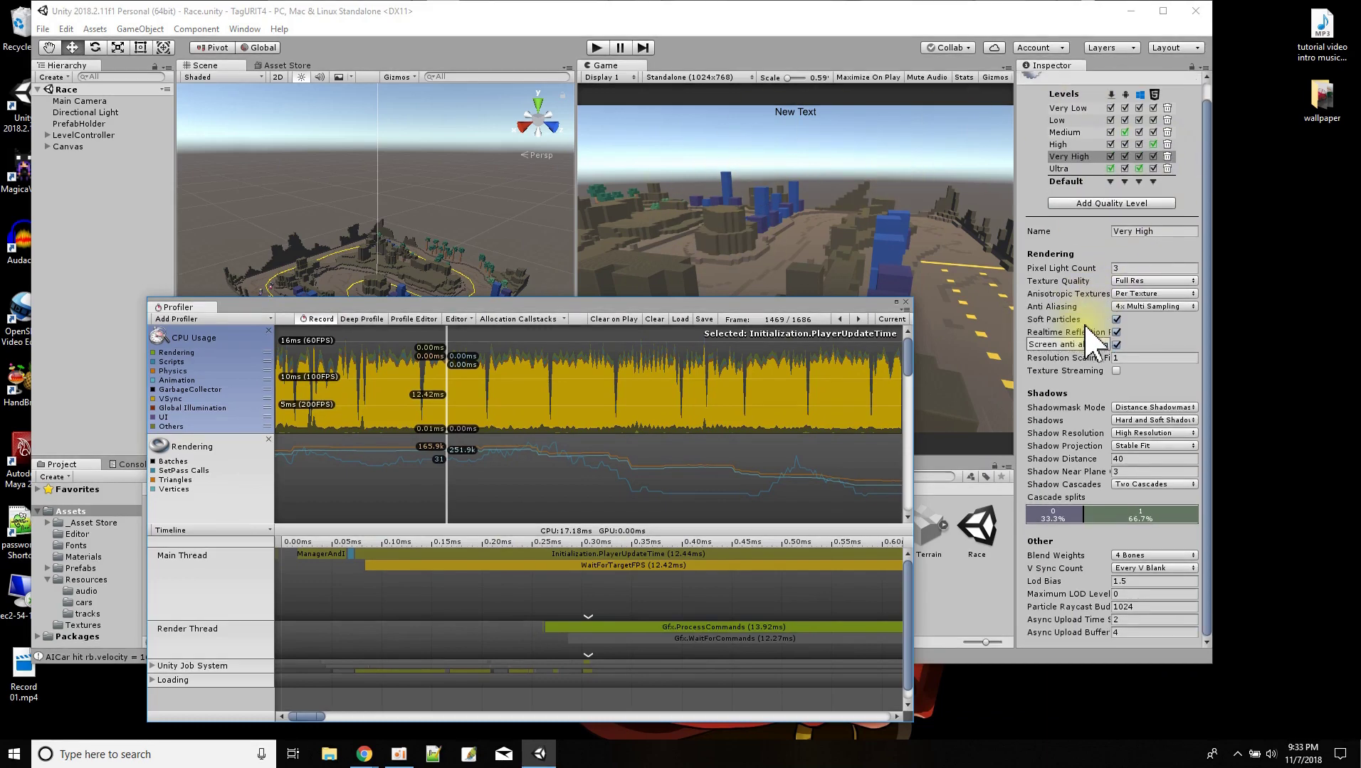
pyautogui.click(1173, 567)
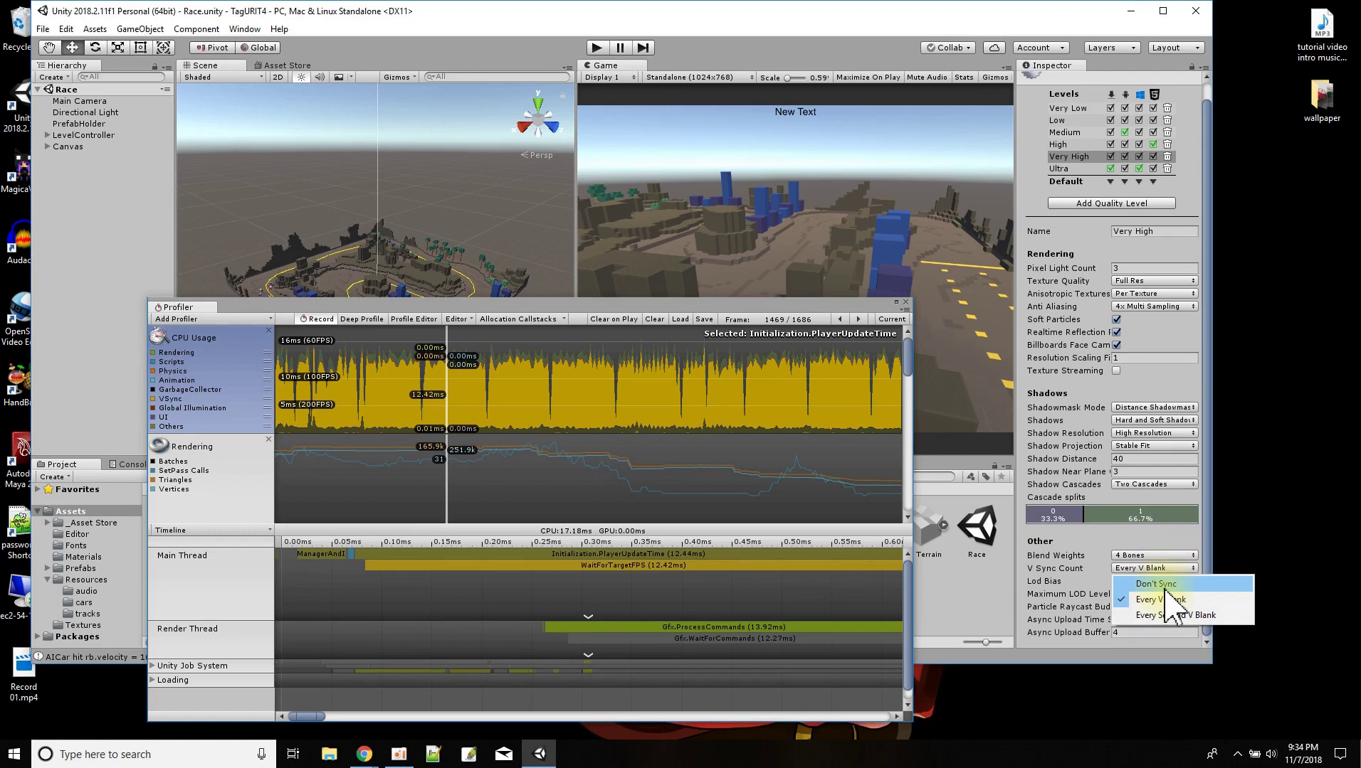
pyautogui.click(1165, 587)
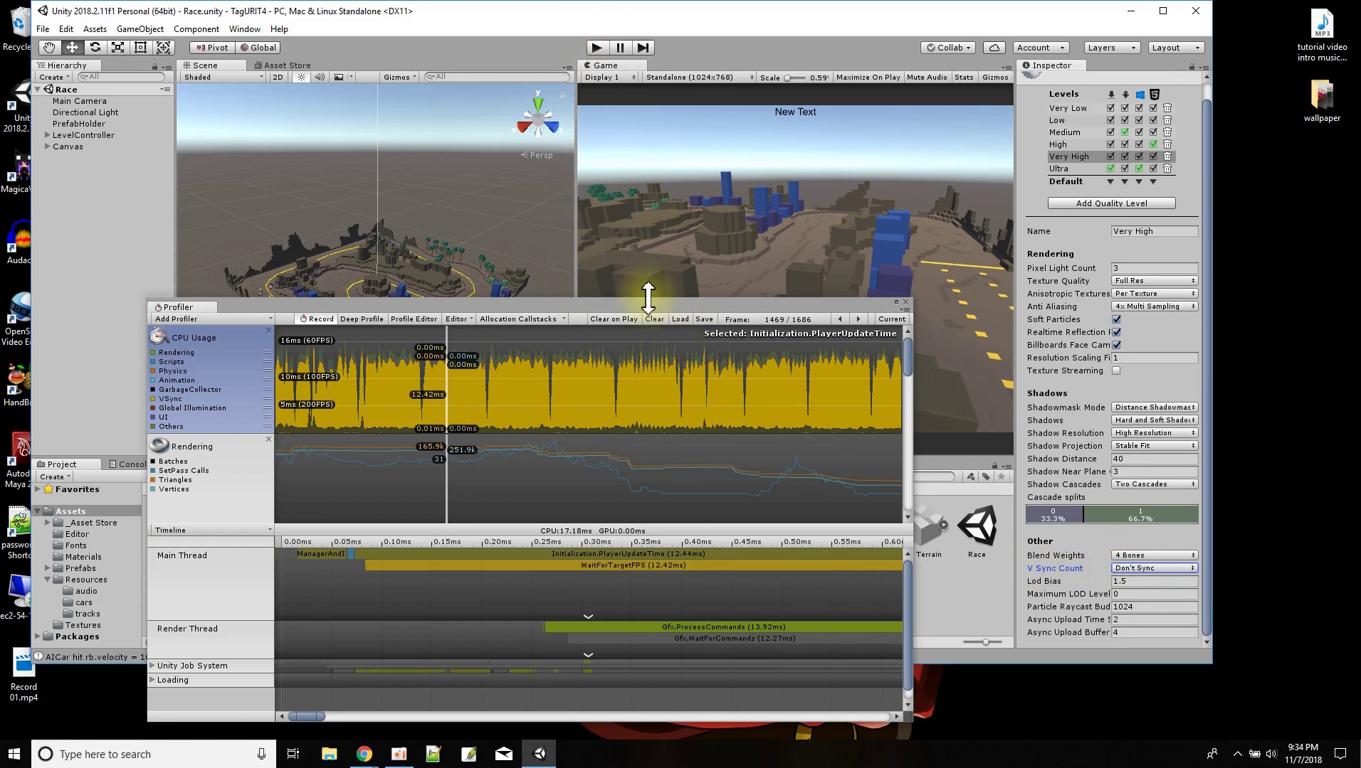
# - Shorten the Profiler window to uncover the Game view, and profile a run of the race with V Sync disabled
pyautogui.moveTo(649, 302); pyautogui.dragTo(649, 370)
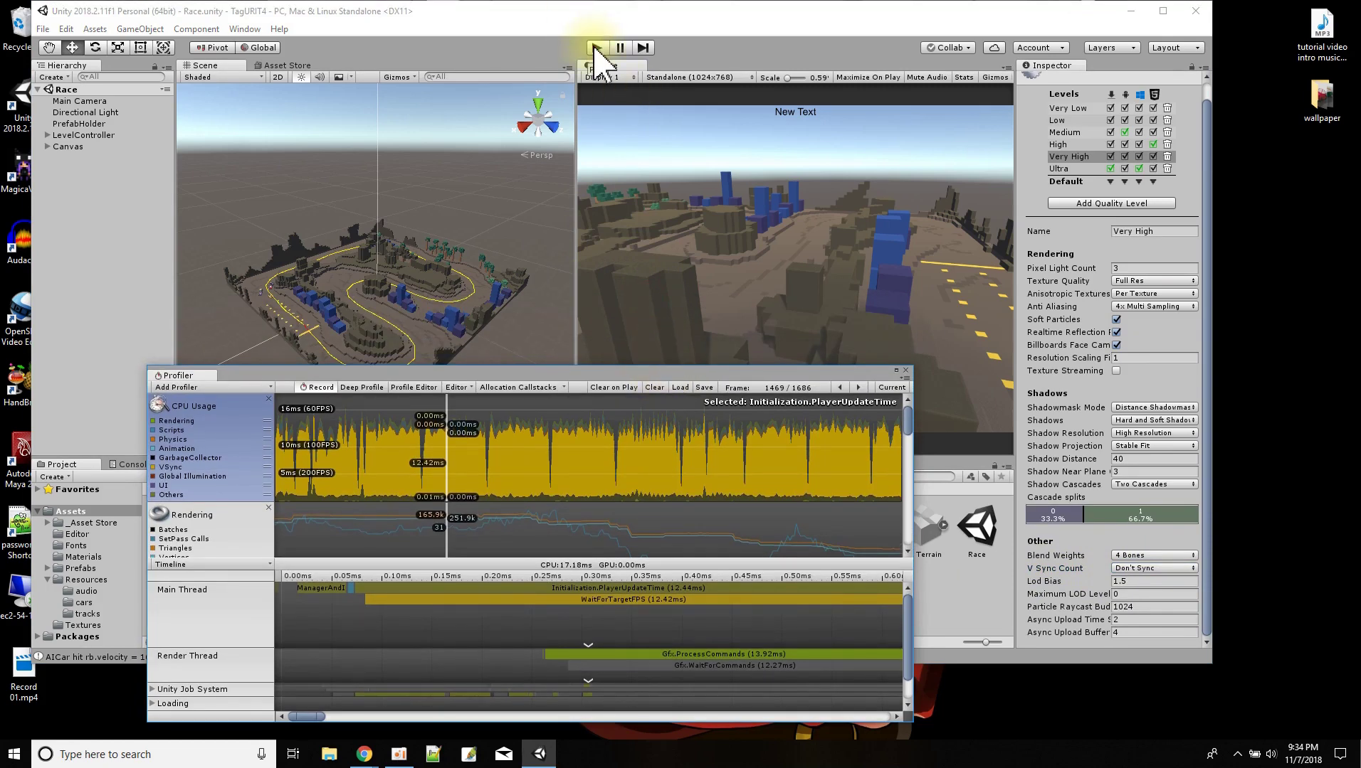
pyautogui.click(596, 47)
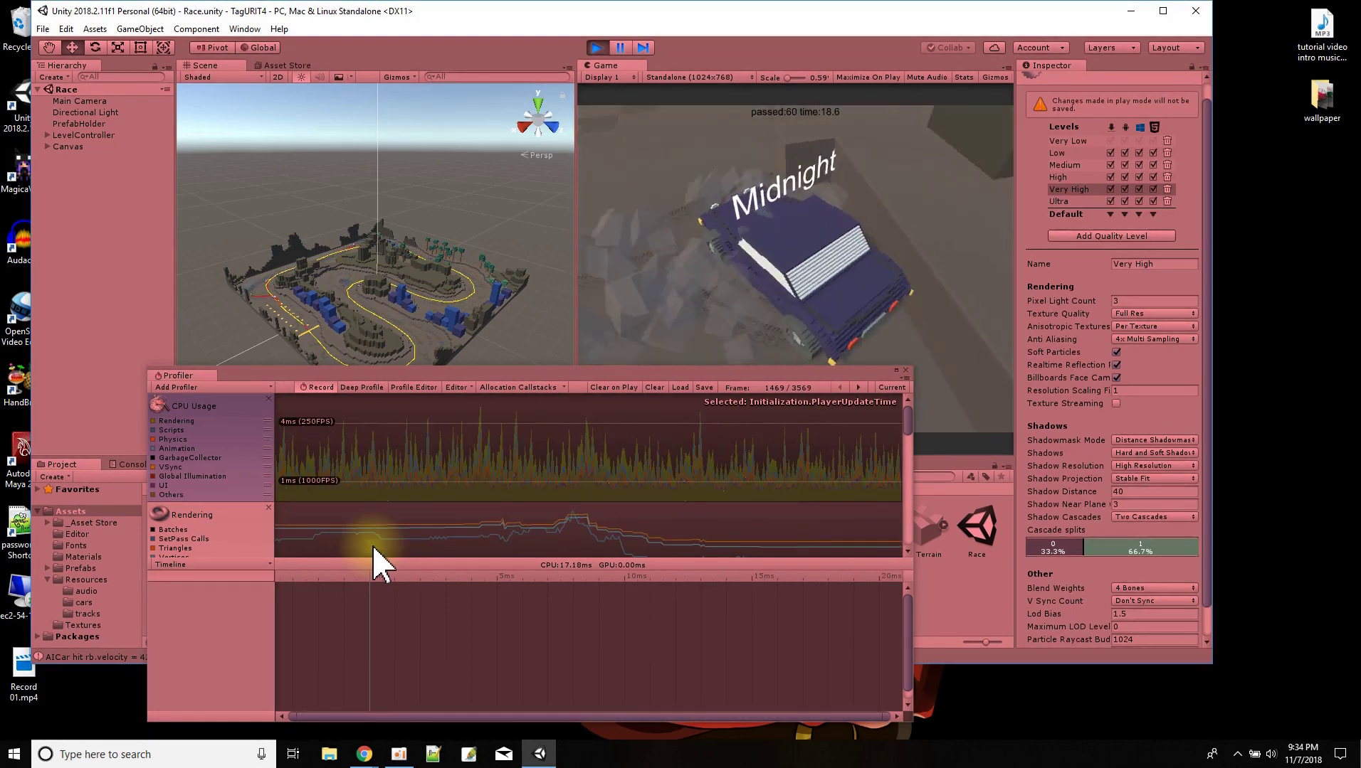
pyautogui.click(596, 47)
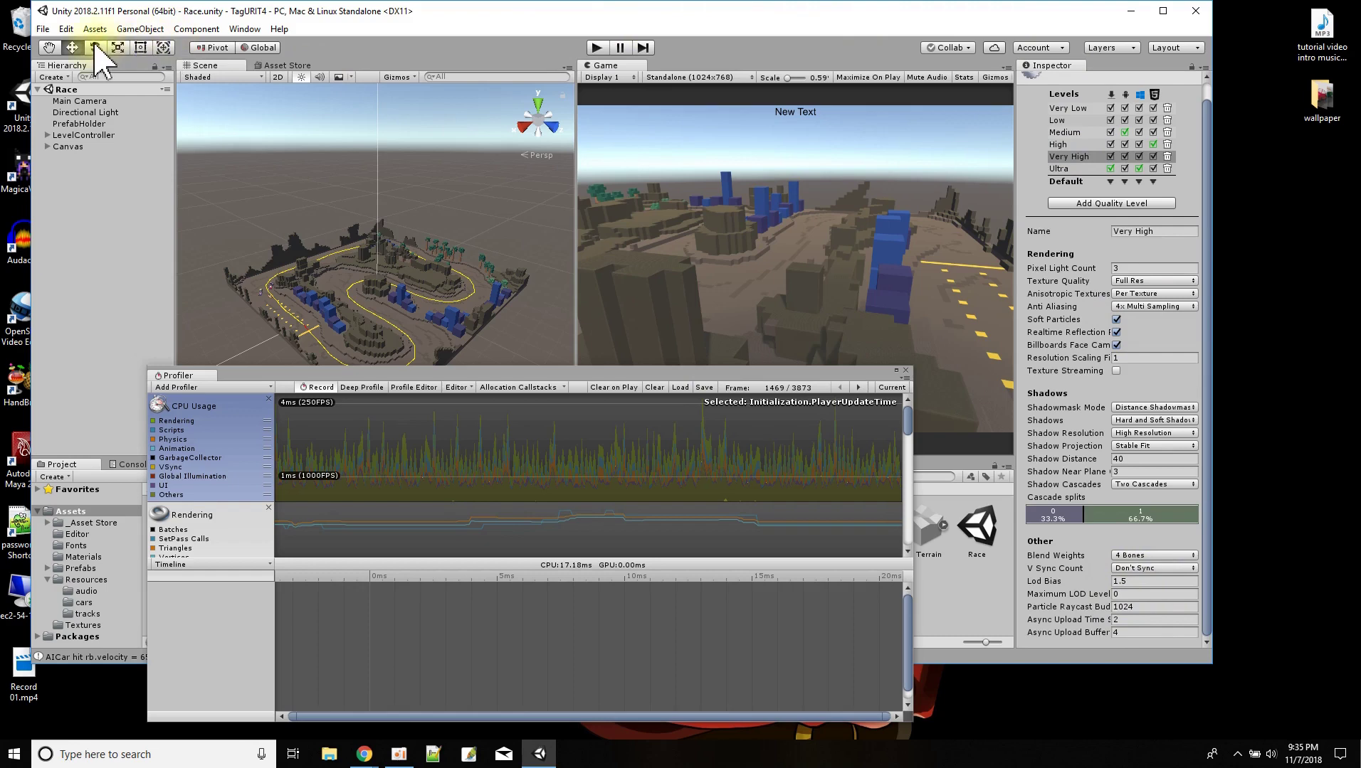
# - Reopen the project's Quality settings and review the V Sync Count option of the Very High level
pyautogui.click(66, 28)
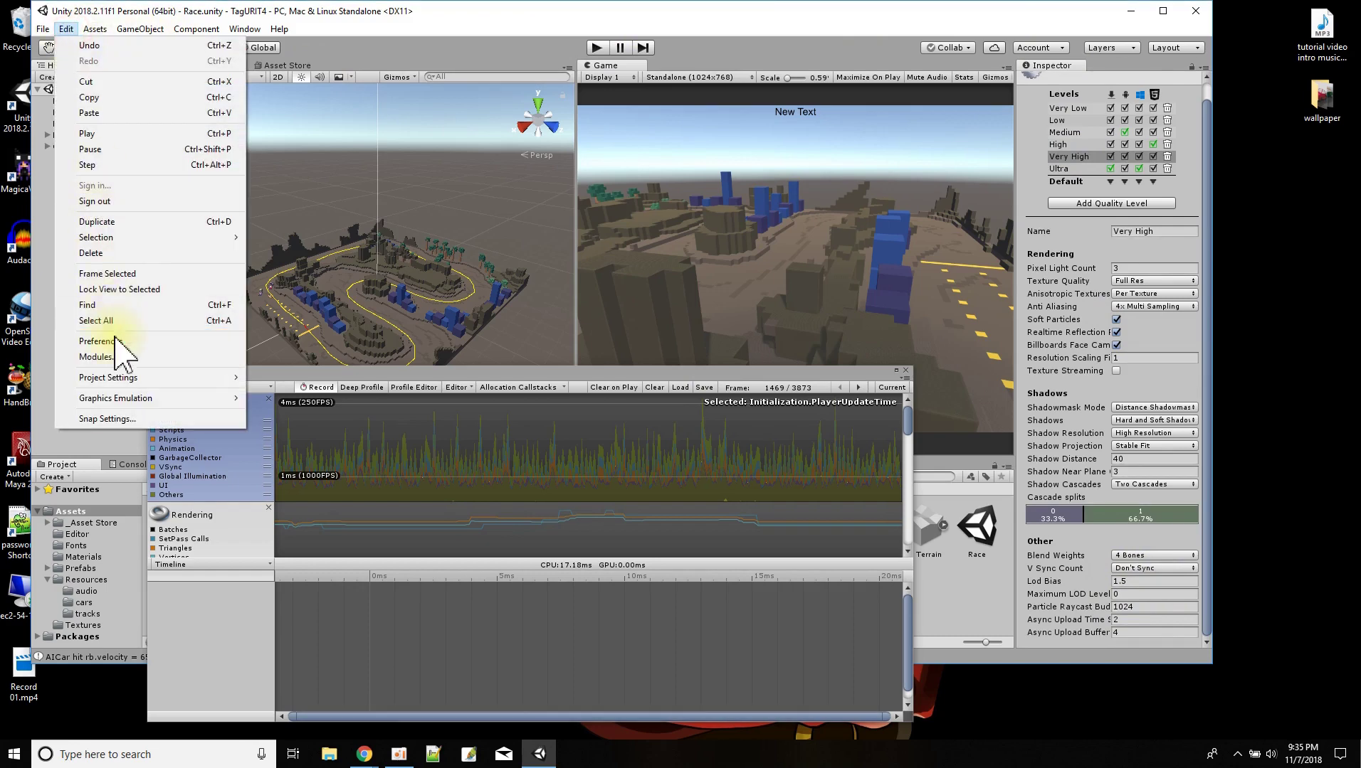
pyautogui.moveTo(123, 377)
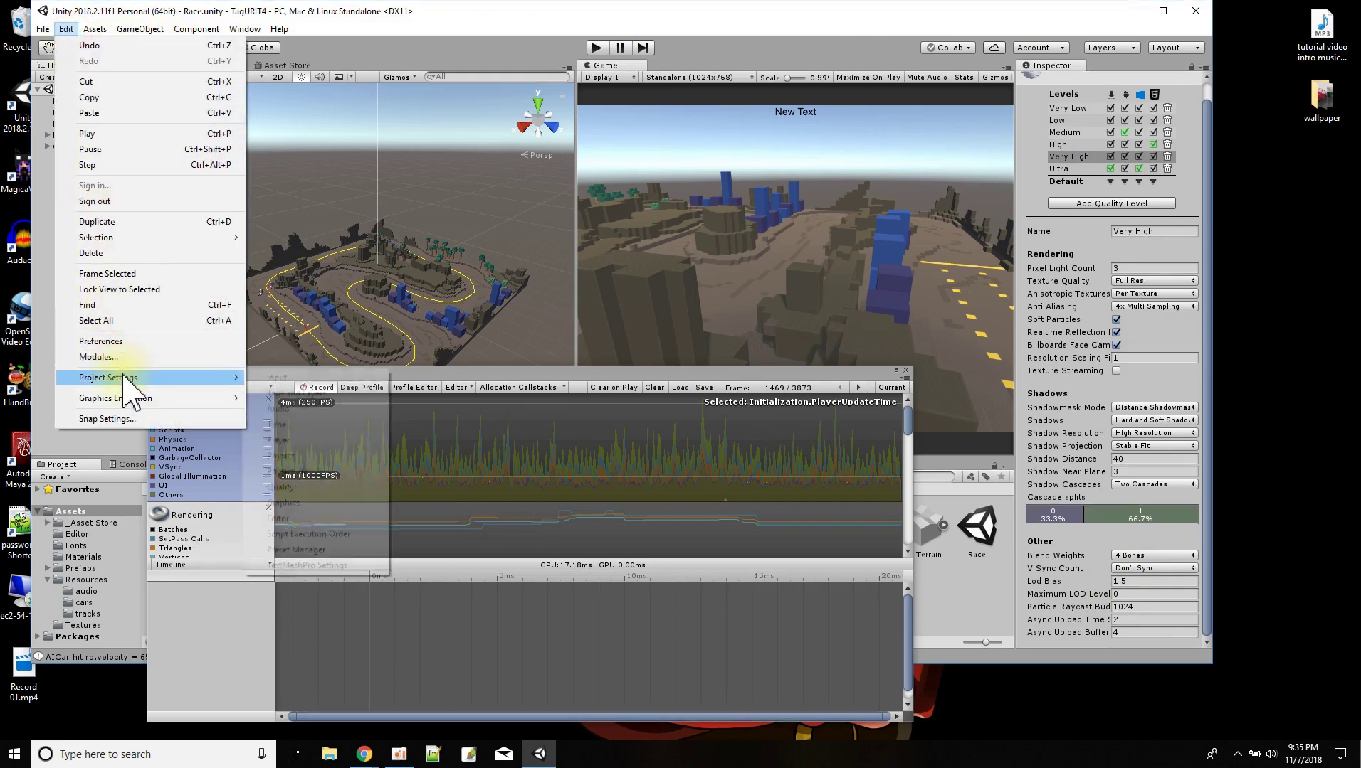
pyautogui.click(301, 489)
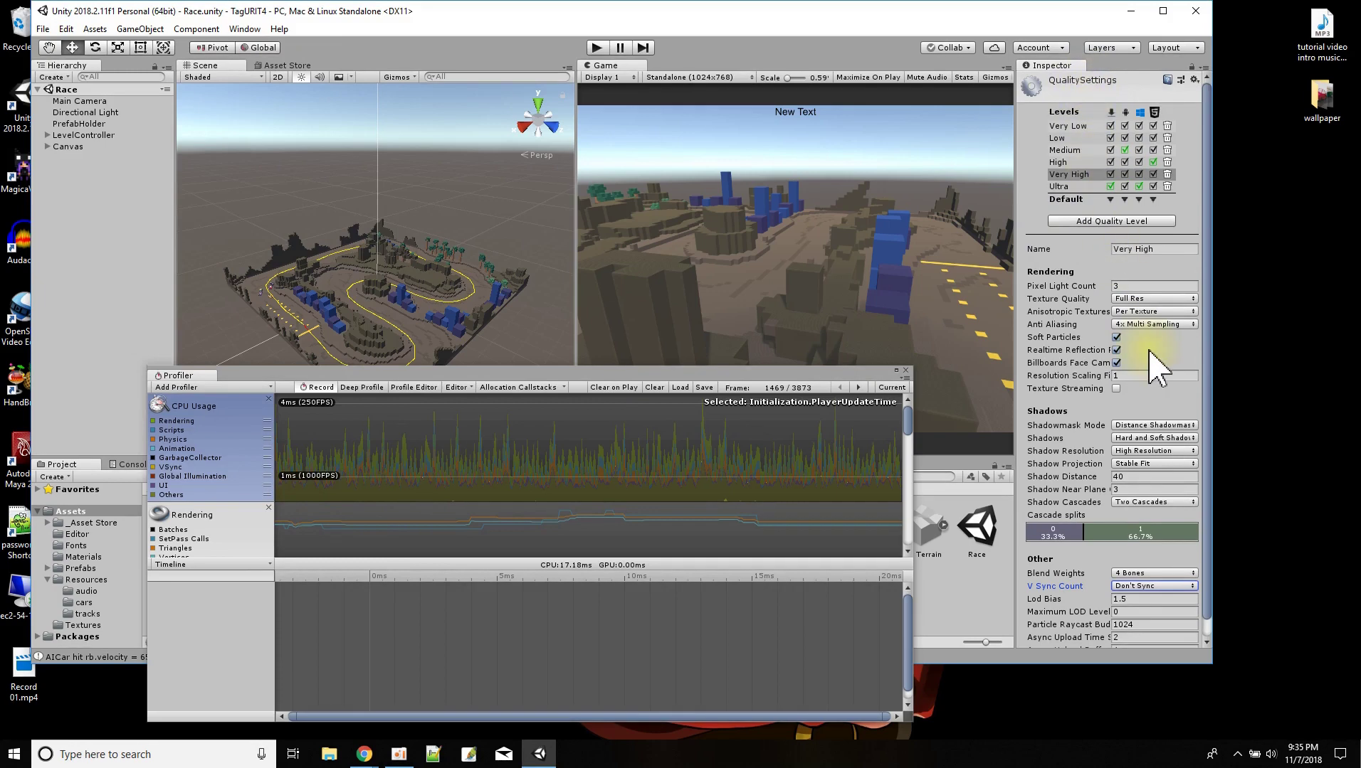
pyautogui.scroll(-1, 1153, 358)
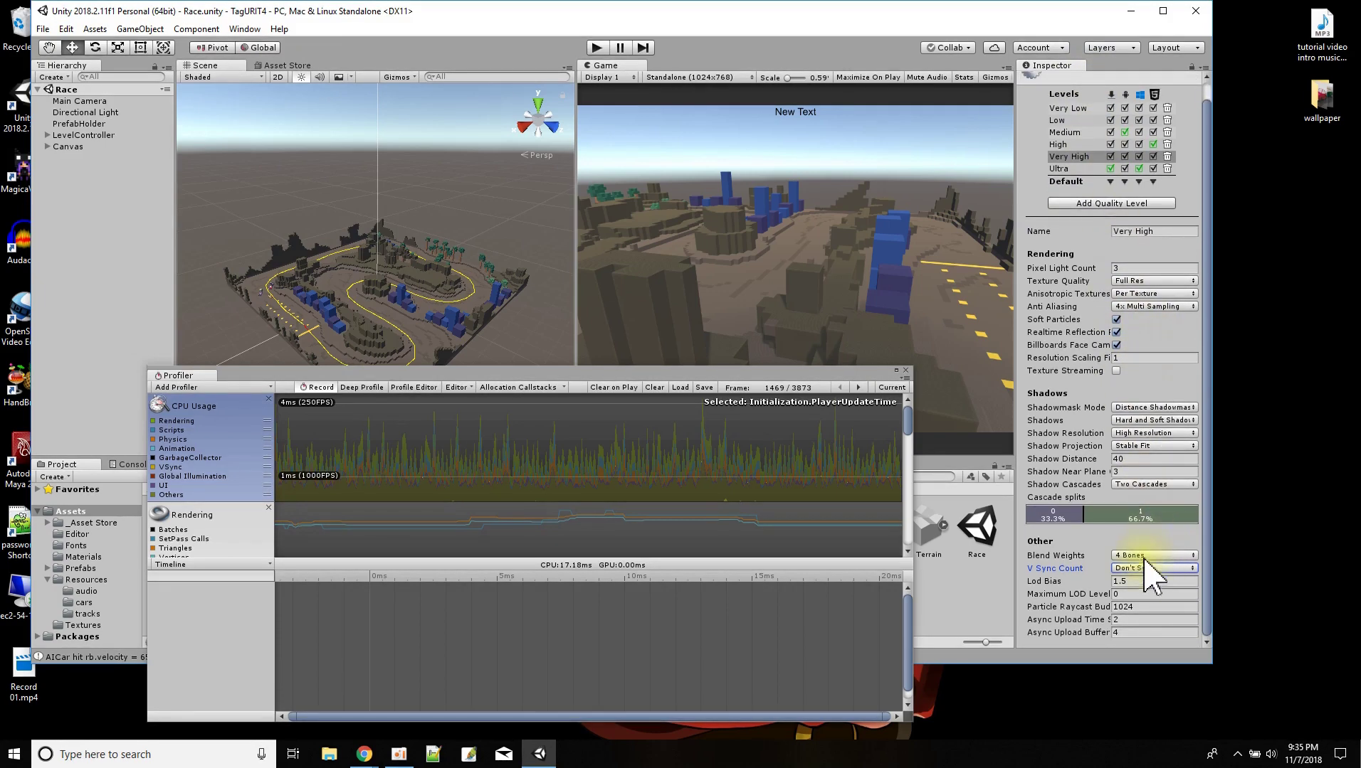